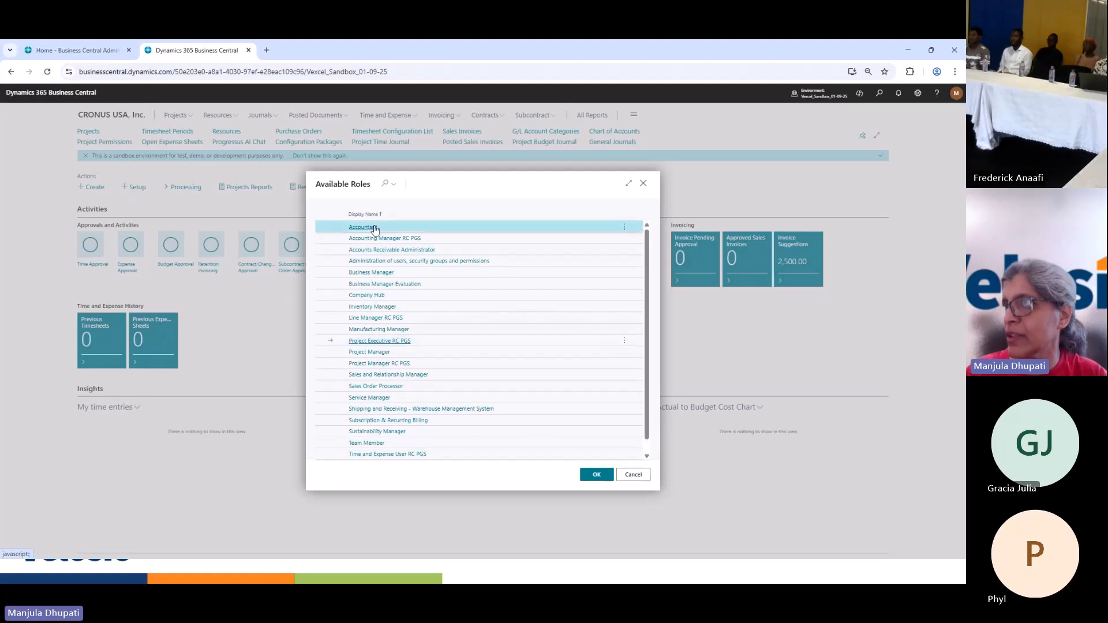
Switch the role to Accountant and open the Bank Account Reconciliations list through a search for "bank rec"
{"action": "left_click", "coordinate": [546, 447]}
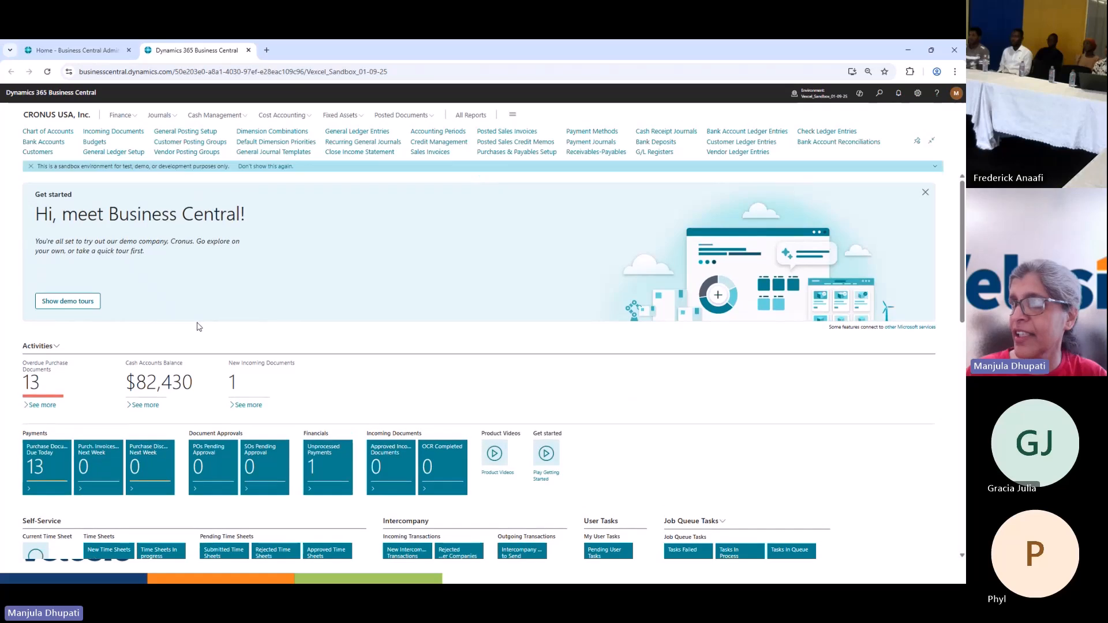
{"action": "left_click", "coordinate": [881, 98]}
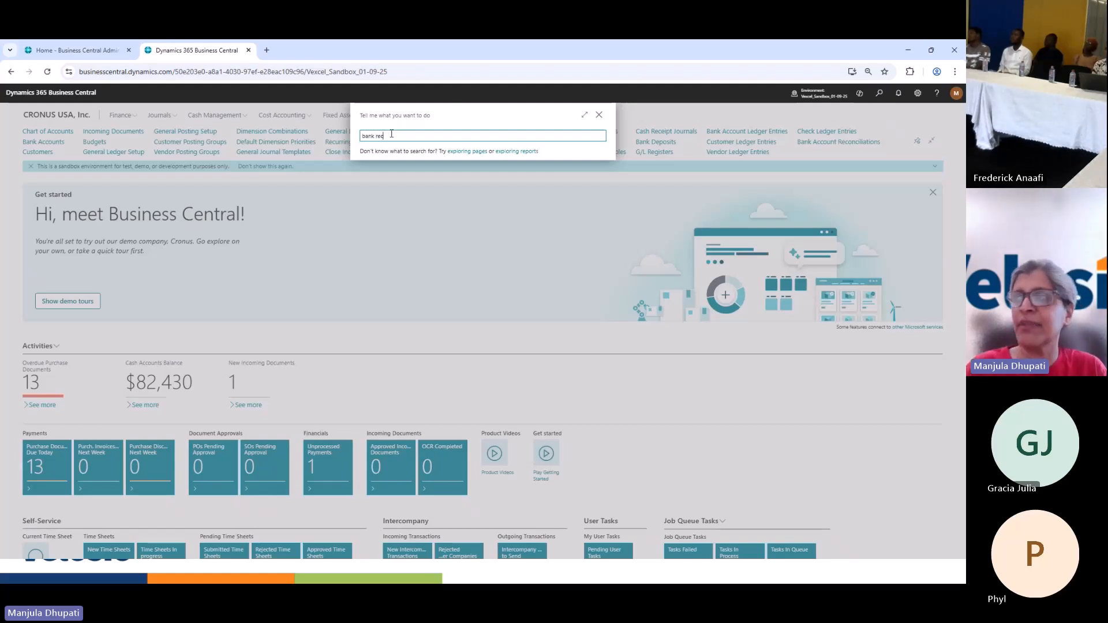
{"action": "type", "text": "c"}
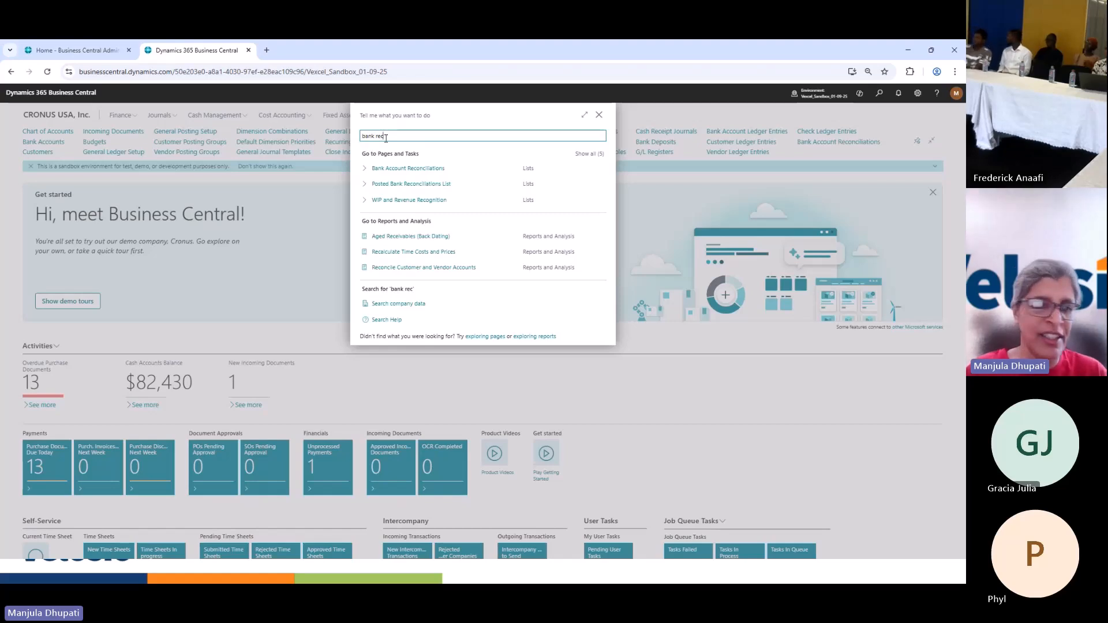
{"action": "left_click", "coordinate": [387, 175]}
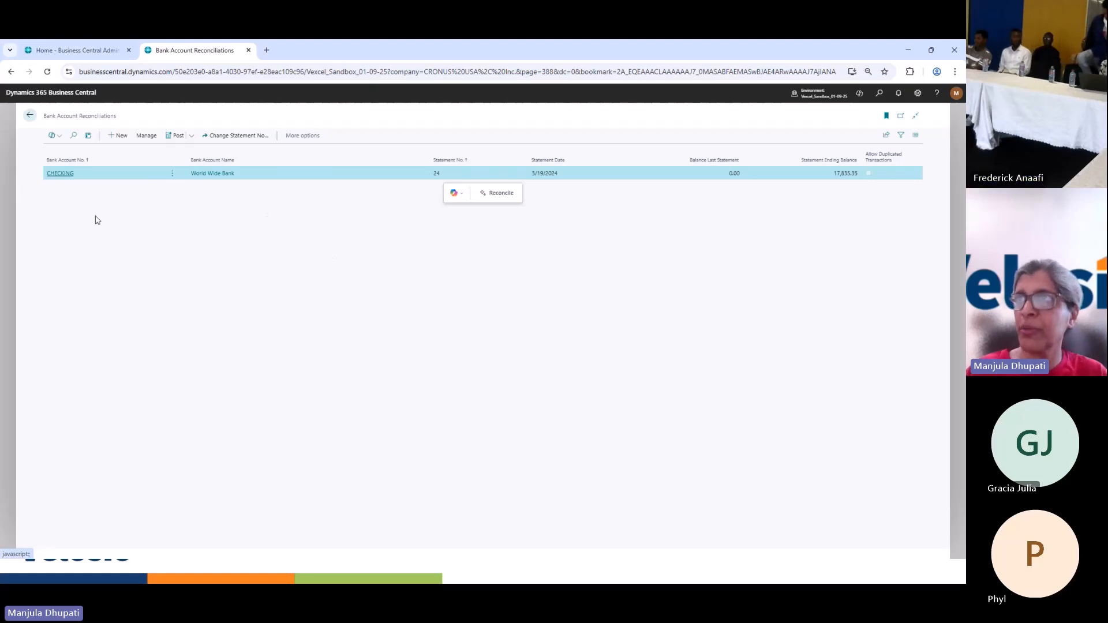
Examine the statement lines and ledger entries of the CHECKING reconciliation for statement 24, and return to the reconciliations list
{"action": "left_click", "coordinate": [60, 175]}
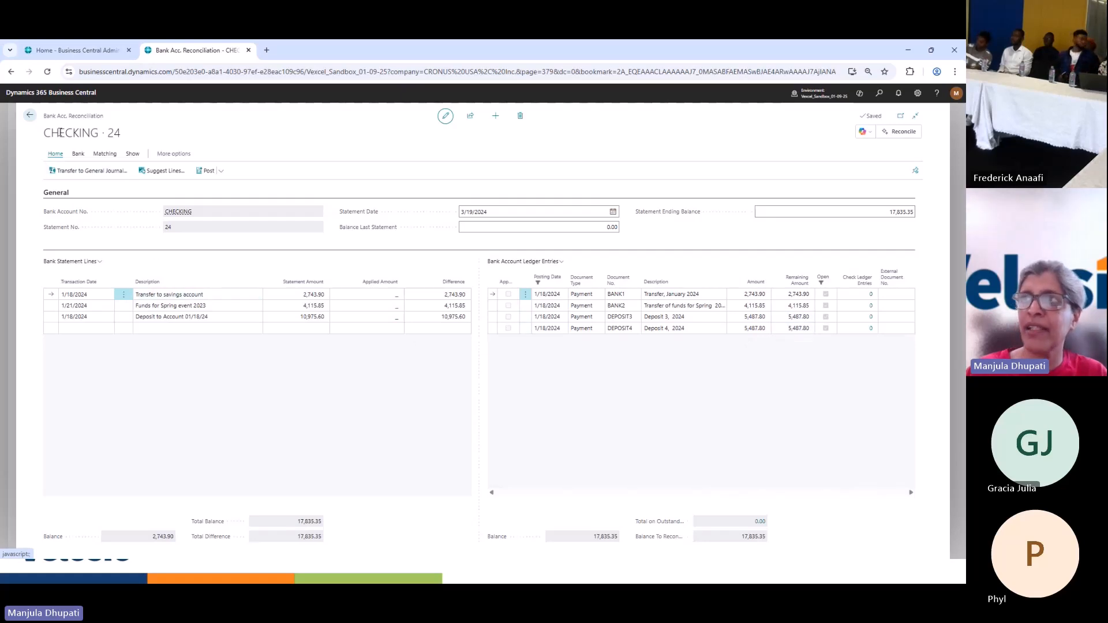
{"action": "left_click", "coordinate": [31, 118]}
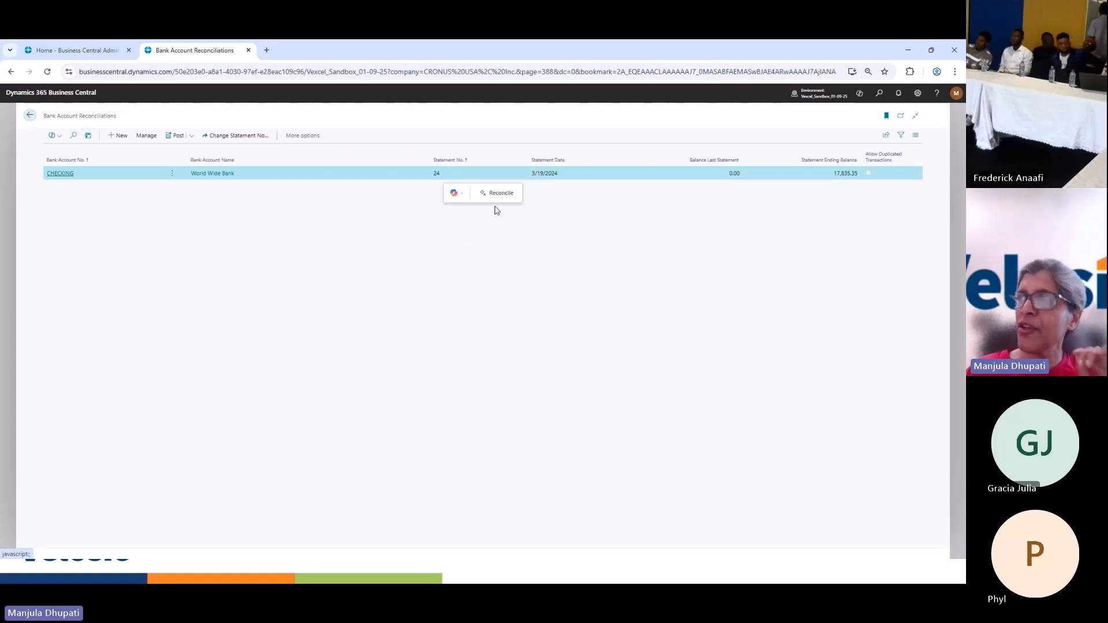
Try to choose a bank account for reconciliation with Copilot, and decline opening the Bank Accounts list
{"action": "left_click", "coordinate": [501, 194]}
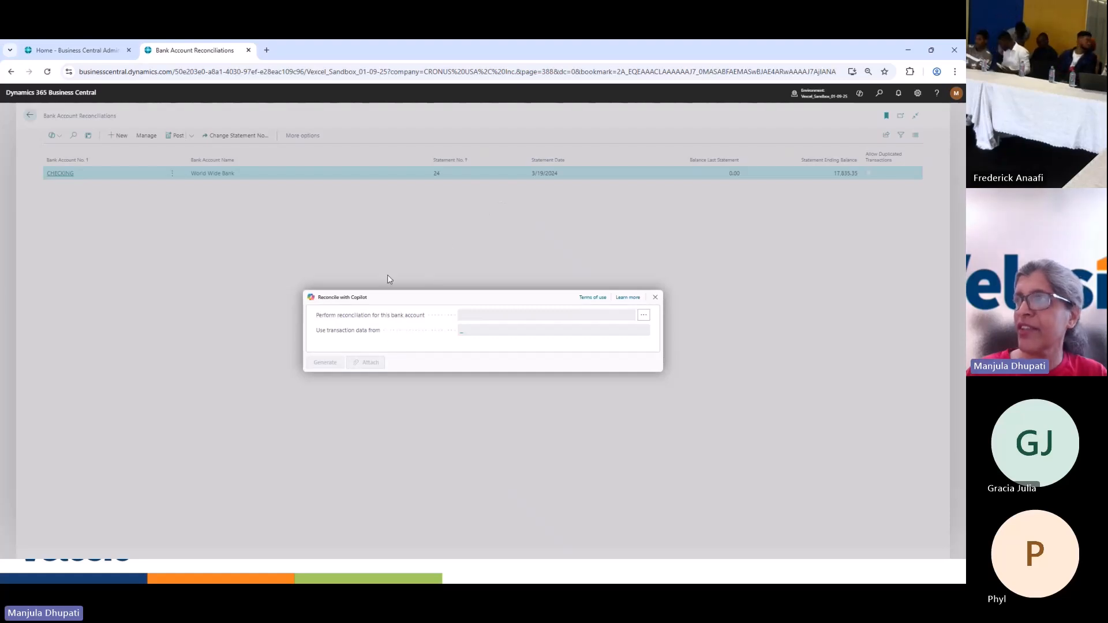
{"action": "left_click", "coordinate": [644, 316]}
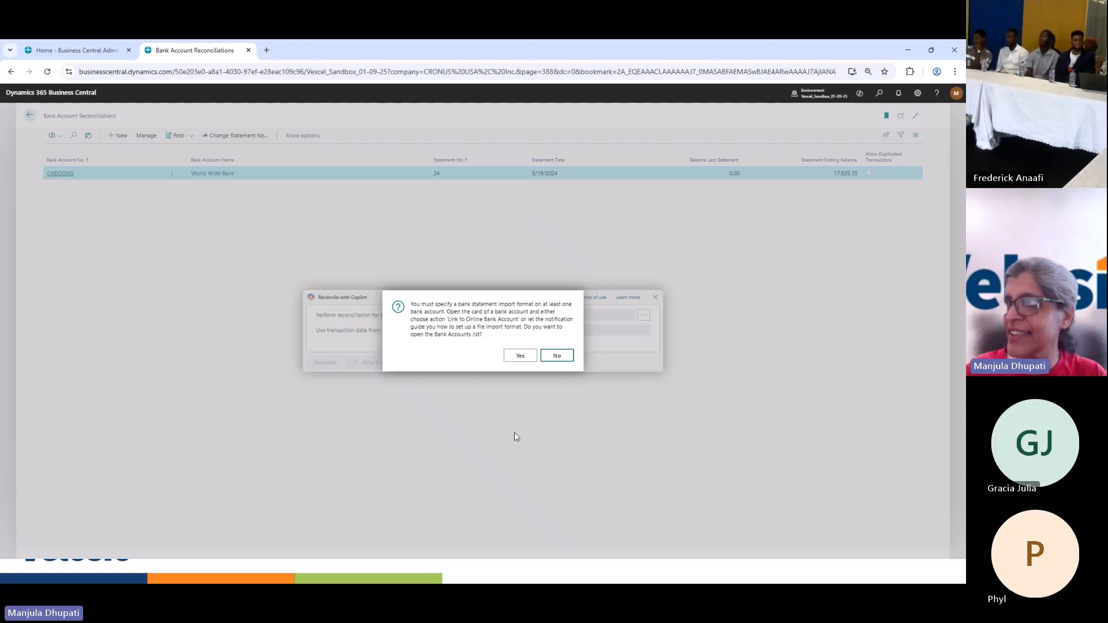
{"action": "left_click", "coordinate": [569, 361]}
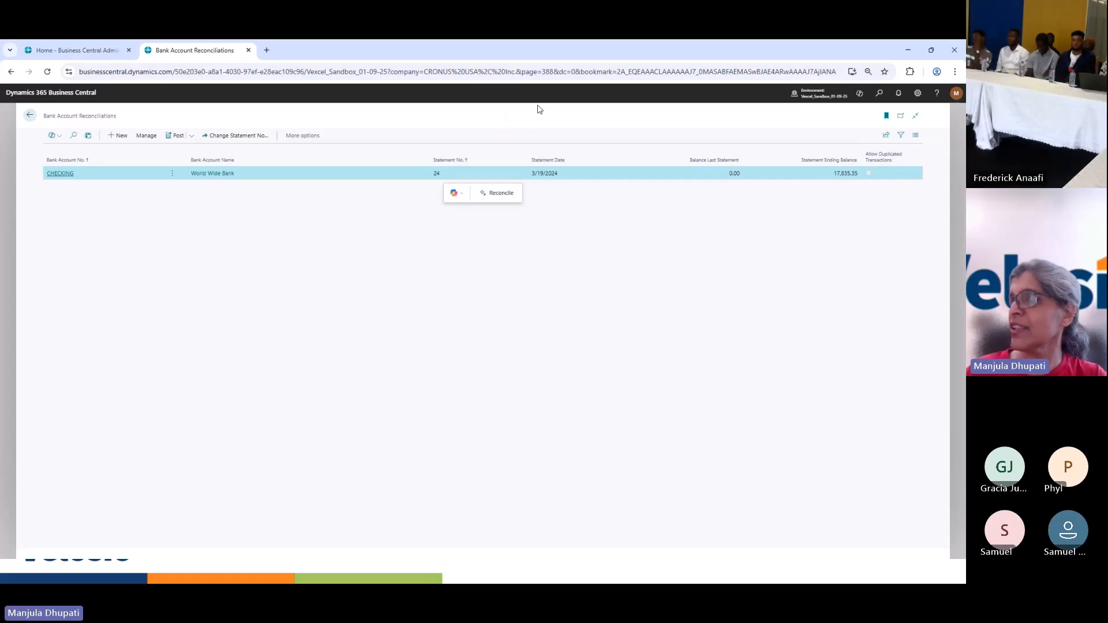
{"action": "left_click", "coordinate": [909, 52]}
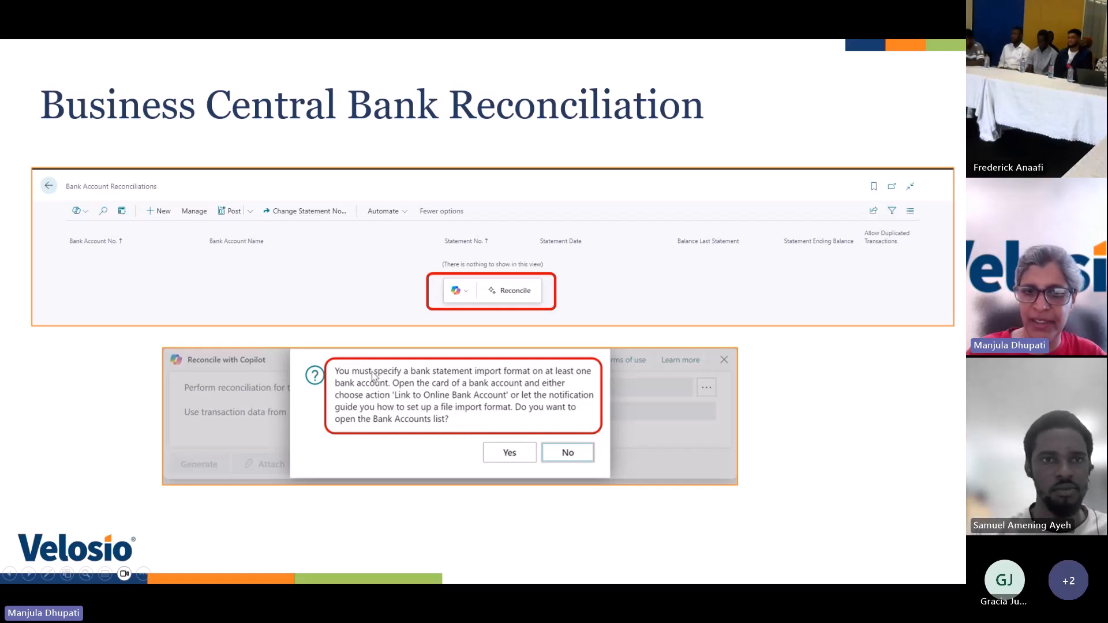
{"action": "key", "text": "Right"}
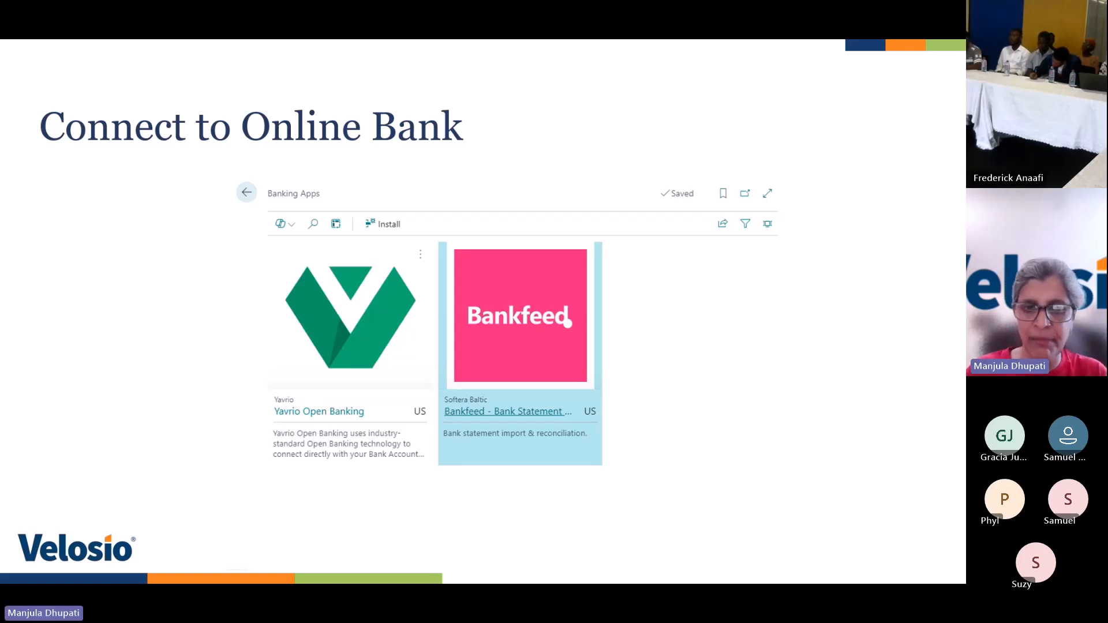
{"action": "key", "text": "alt+Tab"}
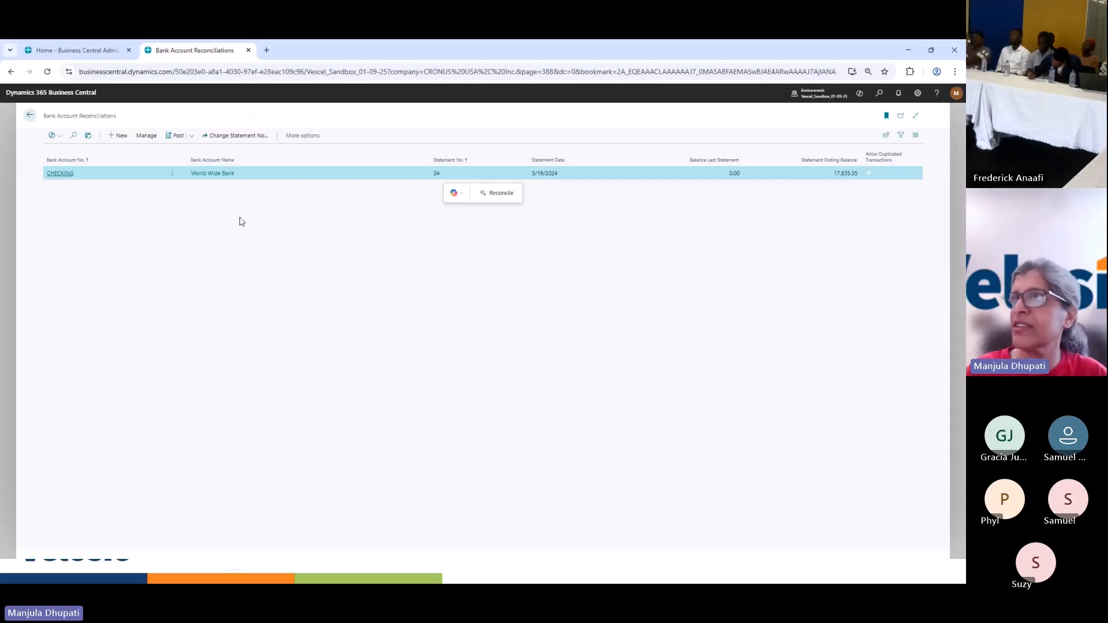
Open the Bank Accounts list through a search for "bank acco"
{"action": "left_click", "coordinate": [879, 95]}
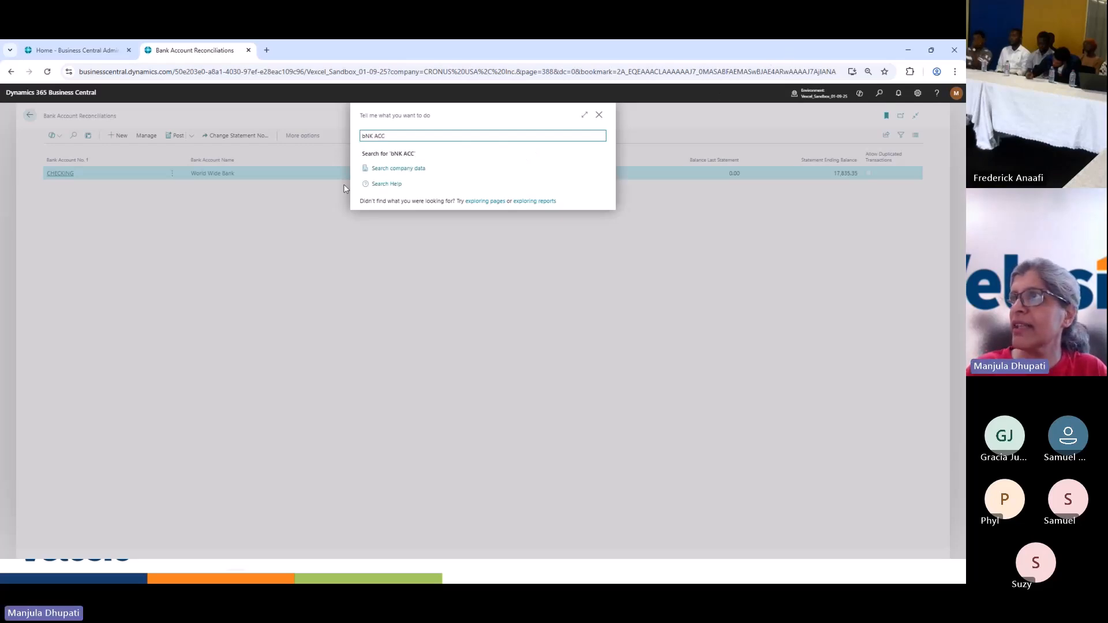
{"action": "type", "text": "o"}
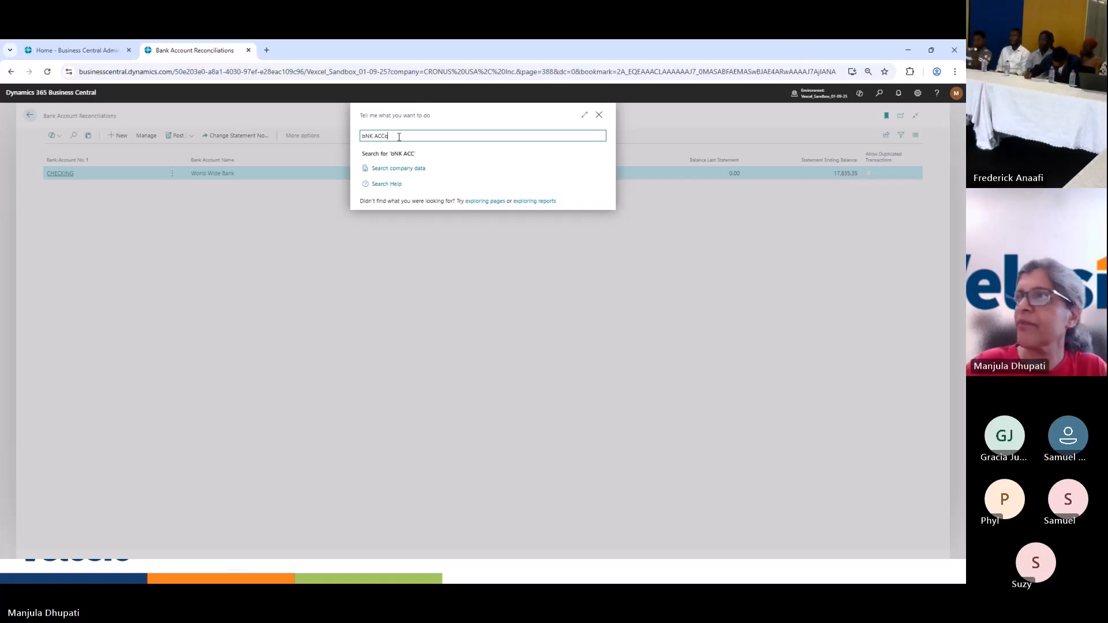
{"action": "type", "text": "unr"}
{"action": "key", "text": "ctrl+a"}
{"action": "type", "text": "bank acco"}
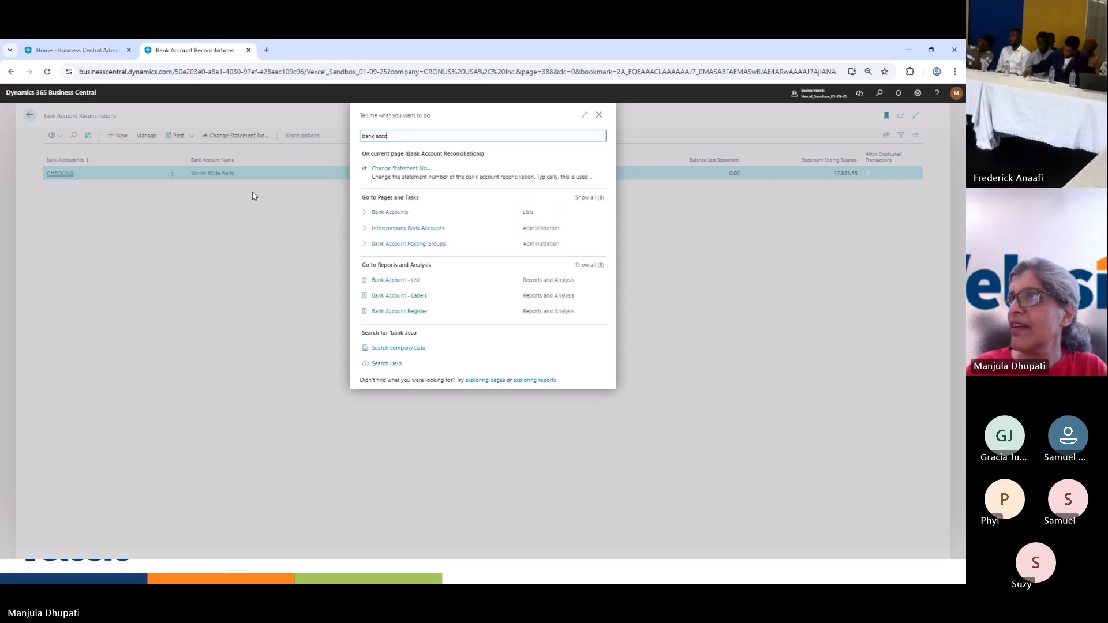
{"action": "left_click", "coordinate": [385, 213]}
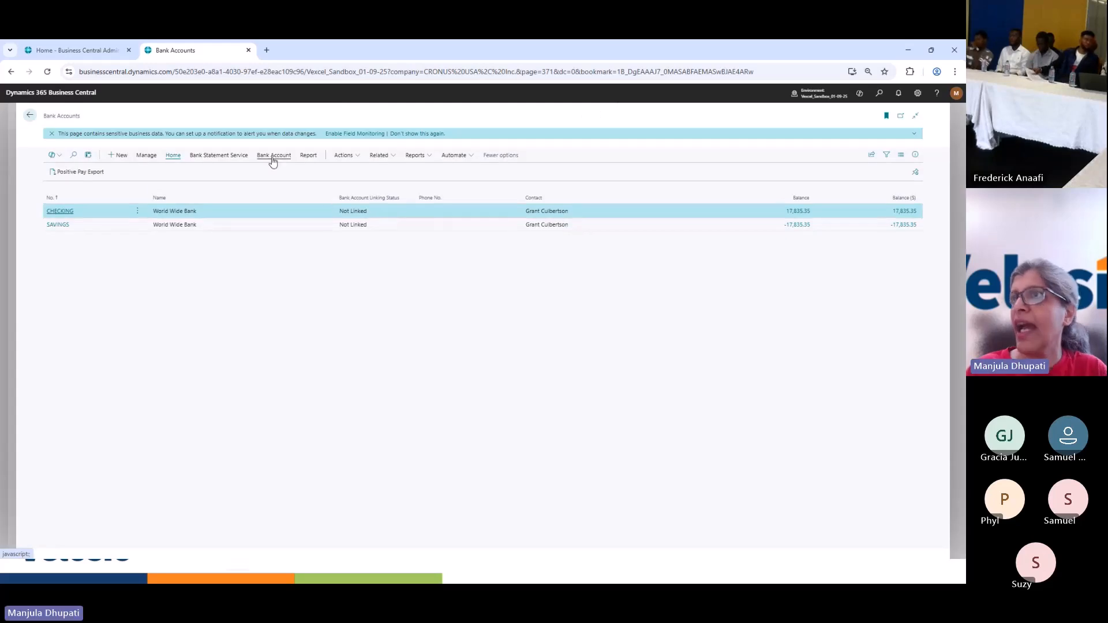
Run Connect to Banks with the external service request set to Allow Always, examine the available banking apps, and close their list
{"action": "left_click", "coordinate": [274, 155]}
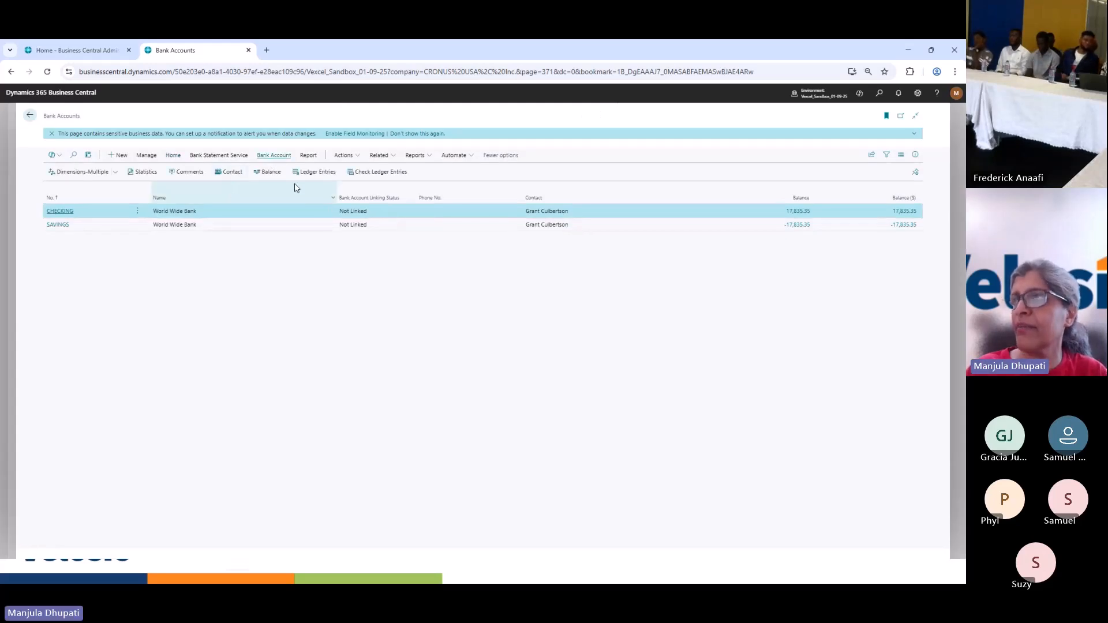
{"action": "left_click", "coordinate": [347, 157]}
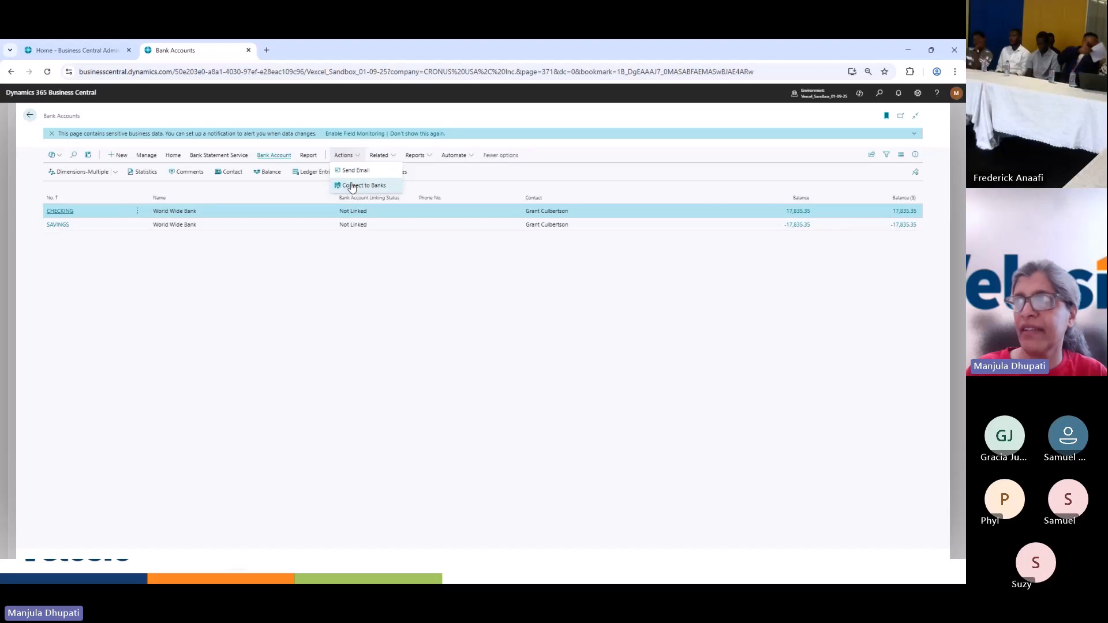
{"action": "left_click", "coordinate": [352, 186]}
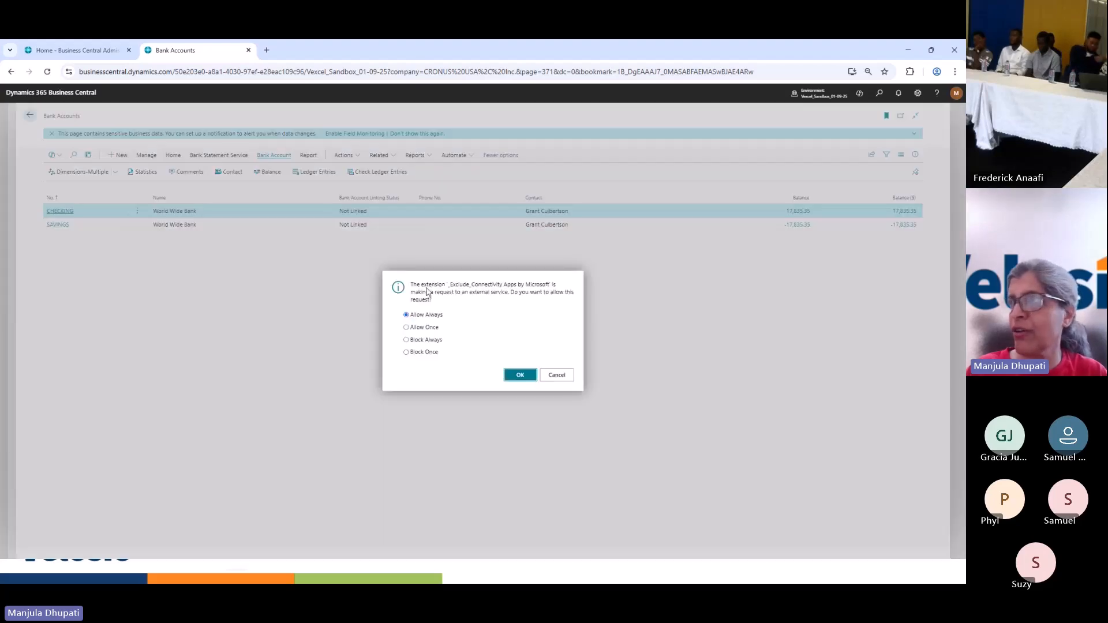
{"action": "left_click", "coordinate": [511, 375]}
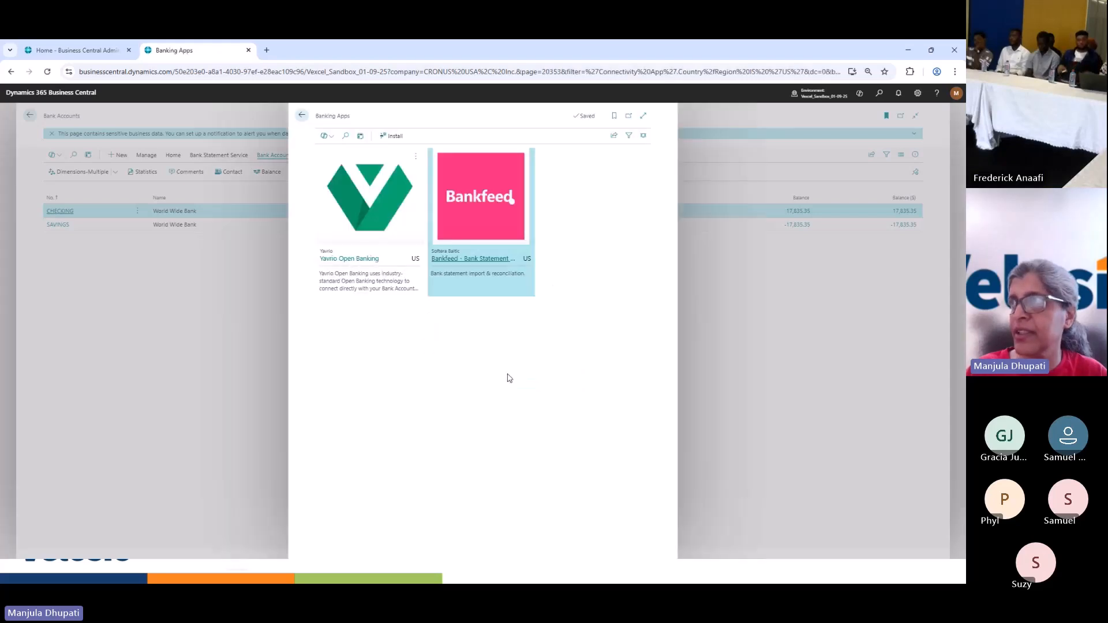
{"action": "left_click", "coordinate": [301, 118]}
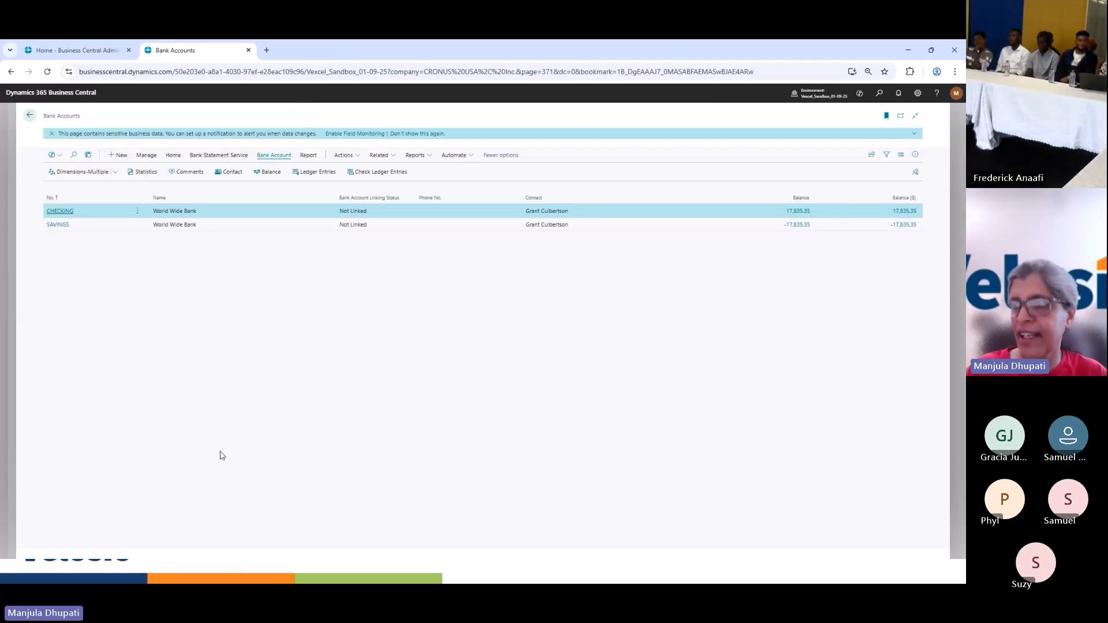
{"action": "left_click", "coordinate": [908, 52]}
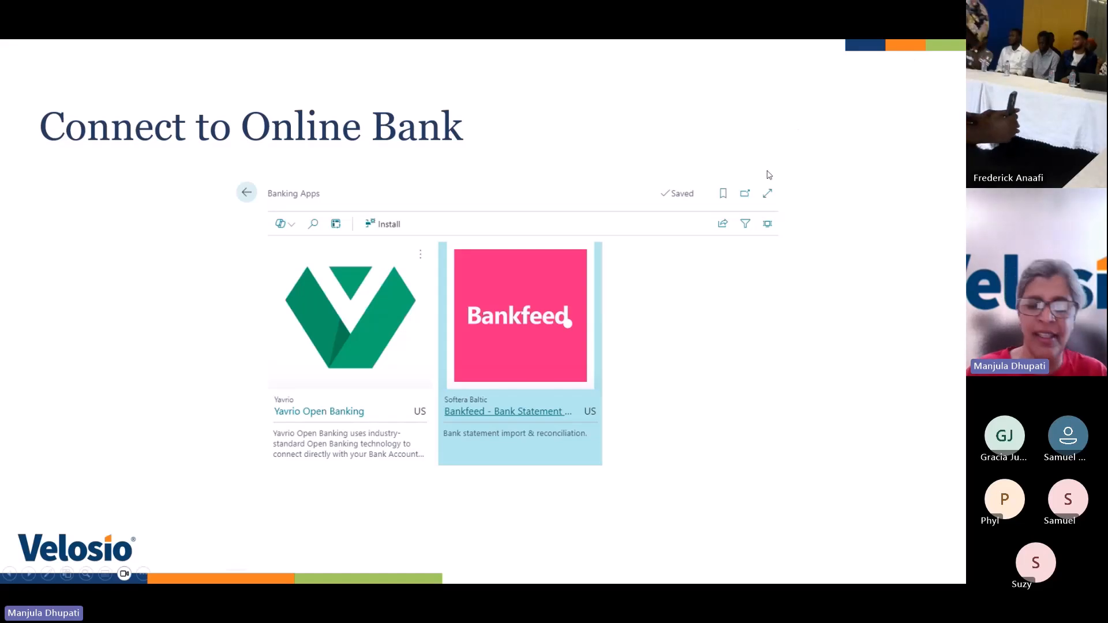
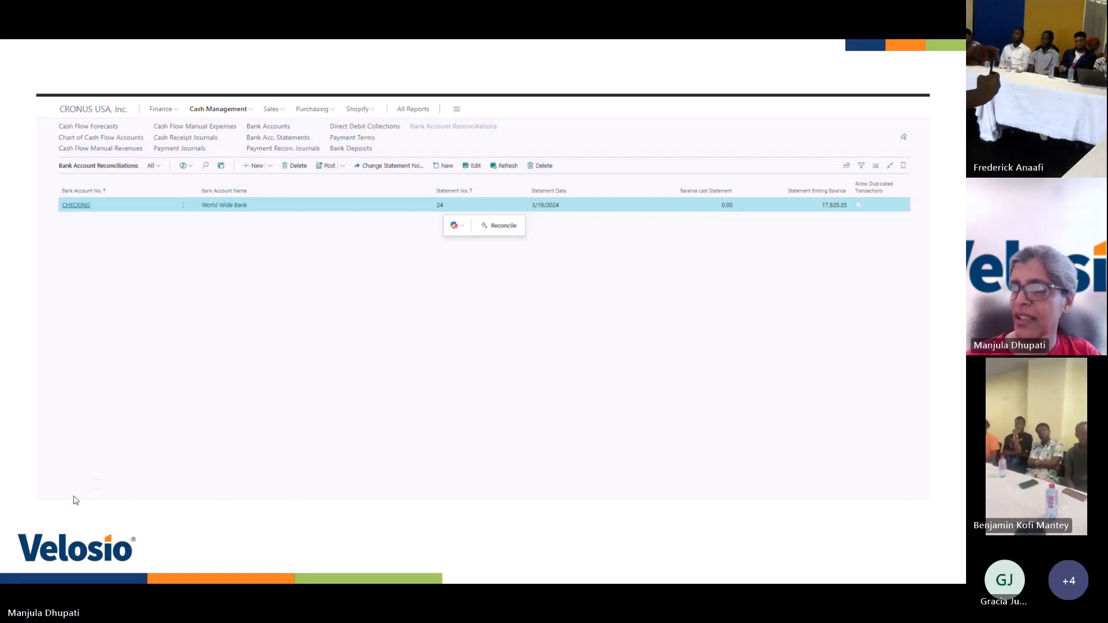
Rewind the embedded CHECKING reconciliation demo video to its start and play it
{"action": "left_click", "coordinate": [53, 487]}
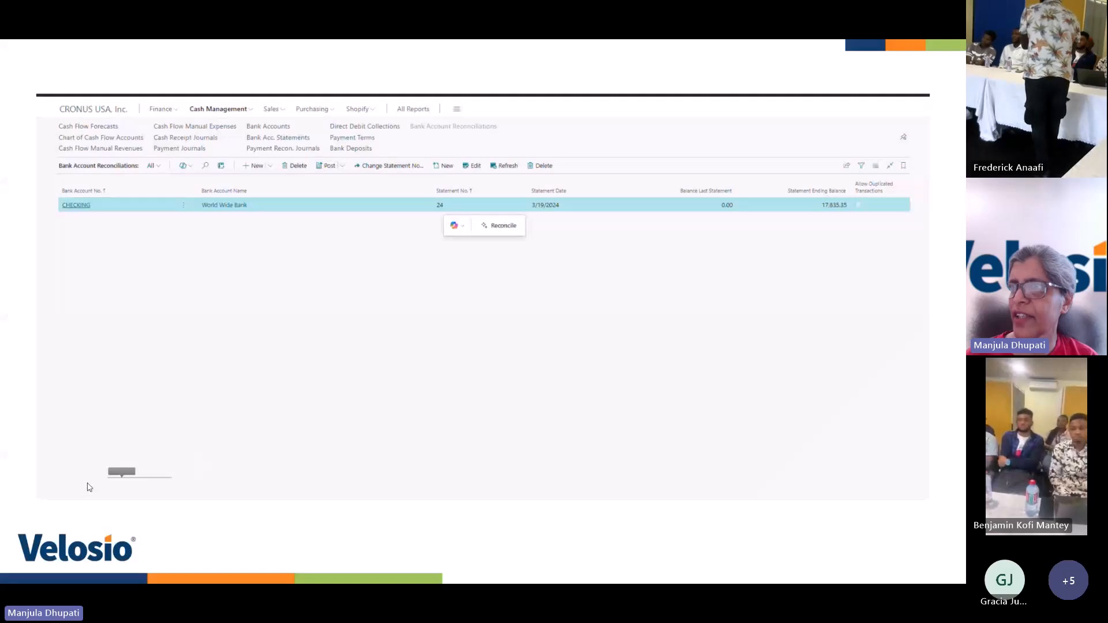
{"action": "left_click", "coordinate": [58, 490]}
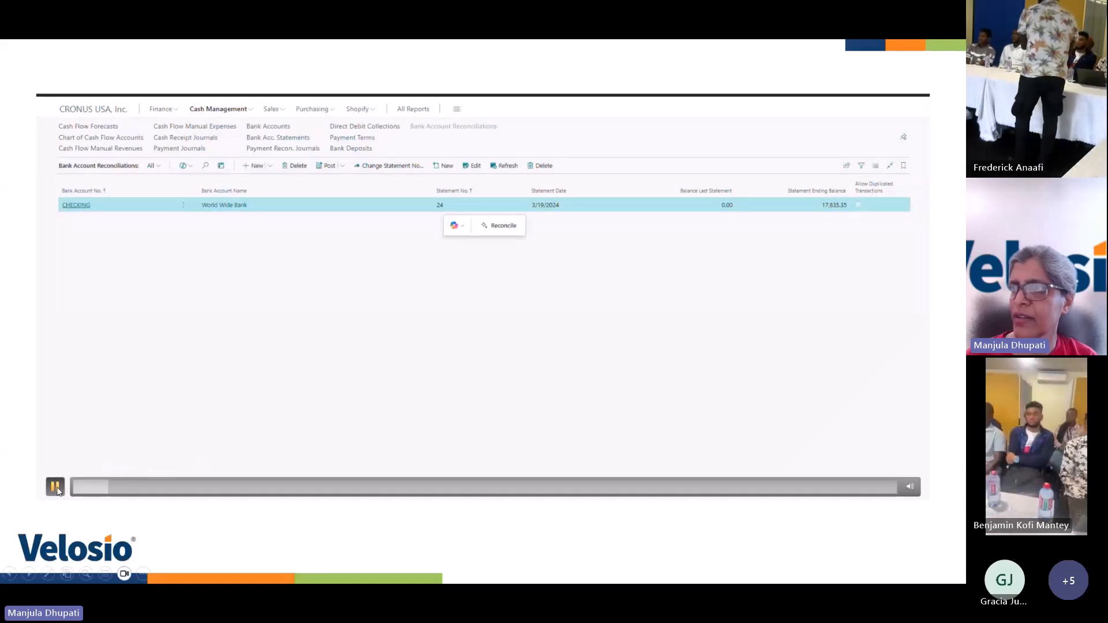
{"action": "left_click_drag", "start_coordinate": [110, 494], "coordinate": [60, 490]}
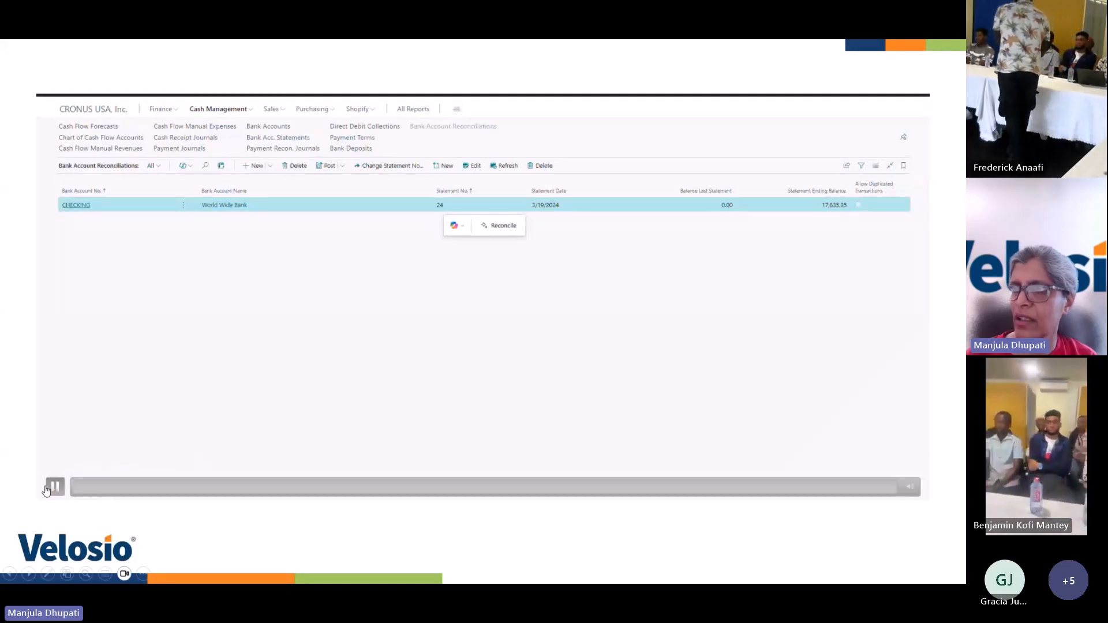
{"action": "left_click", "coordinate": [56, 488]}
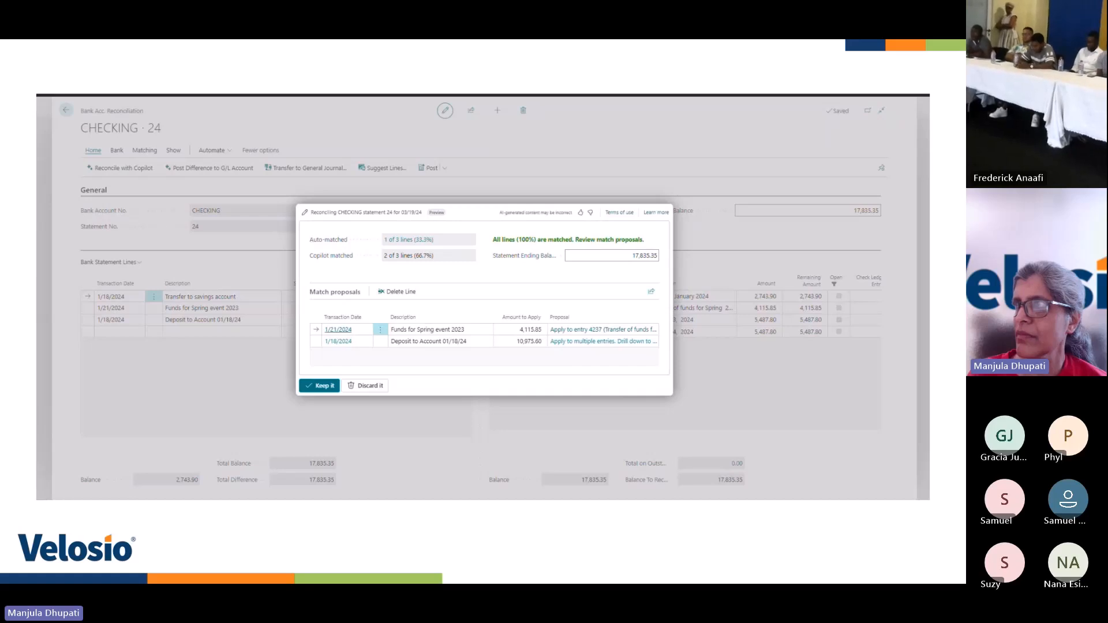
Examine the ledger entries behind Copilot's multiple-entry match proposal for Deposit to Account 01/18/24
{"action": "mouse_move", "coordinate": [331, 256]}
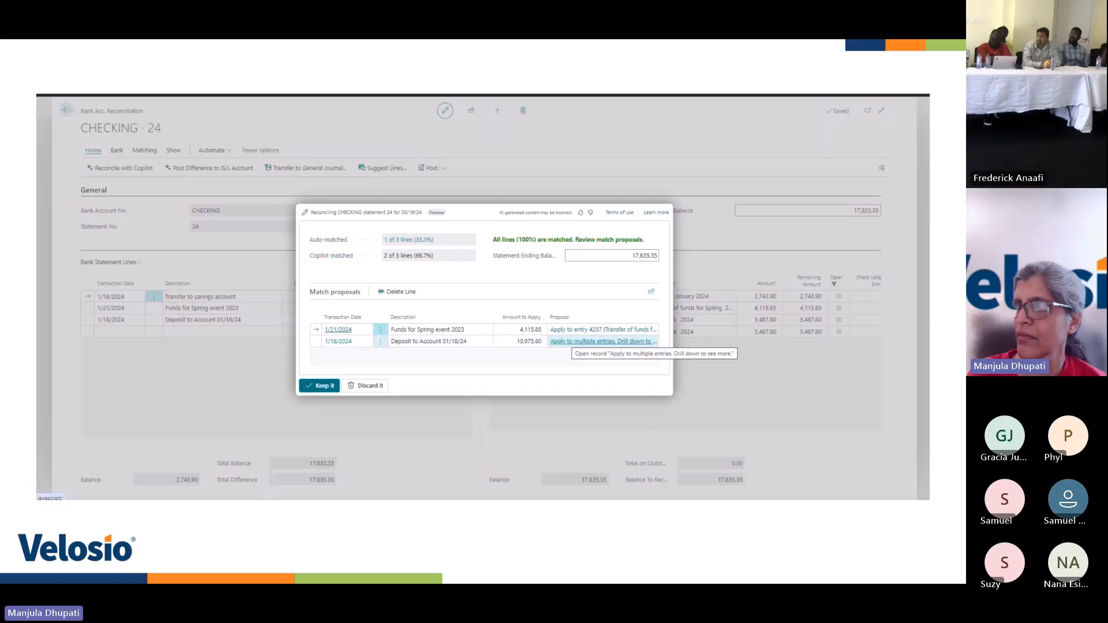
{"action": "left_click", "coordinate": [573, 341]}
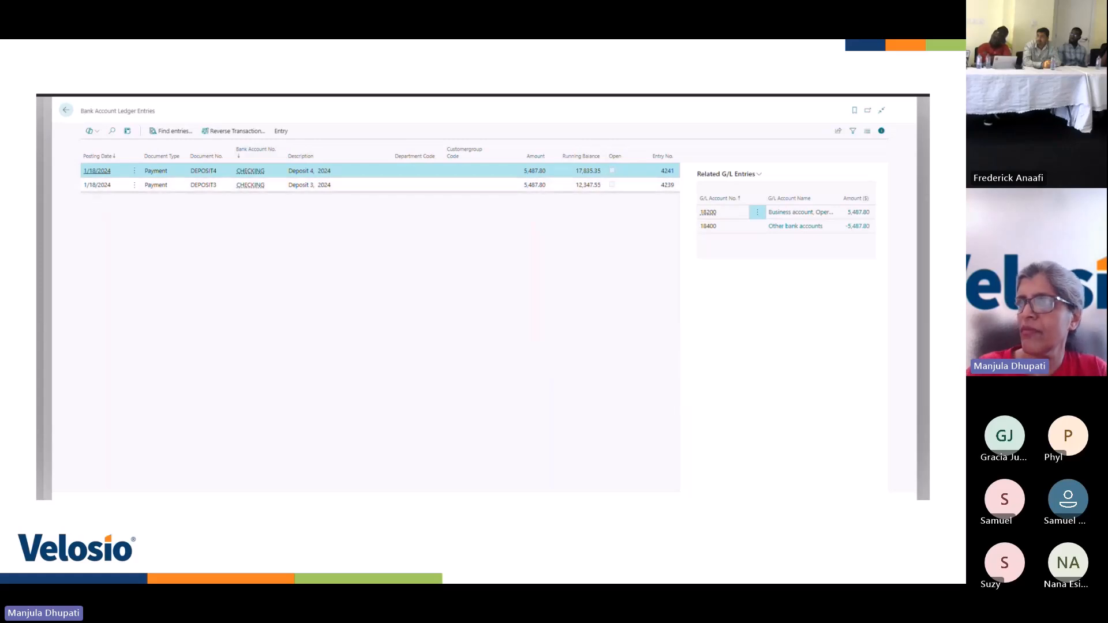
{"action": "key", "text": "Escape"}
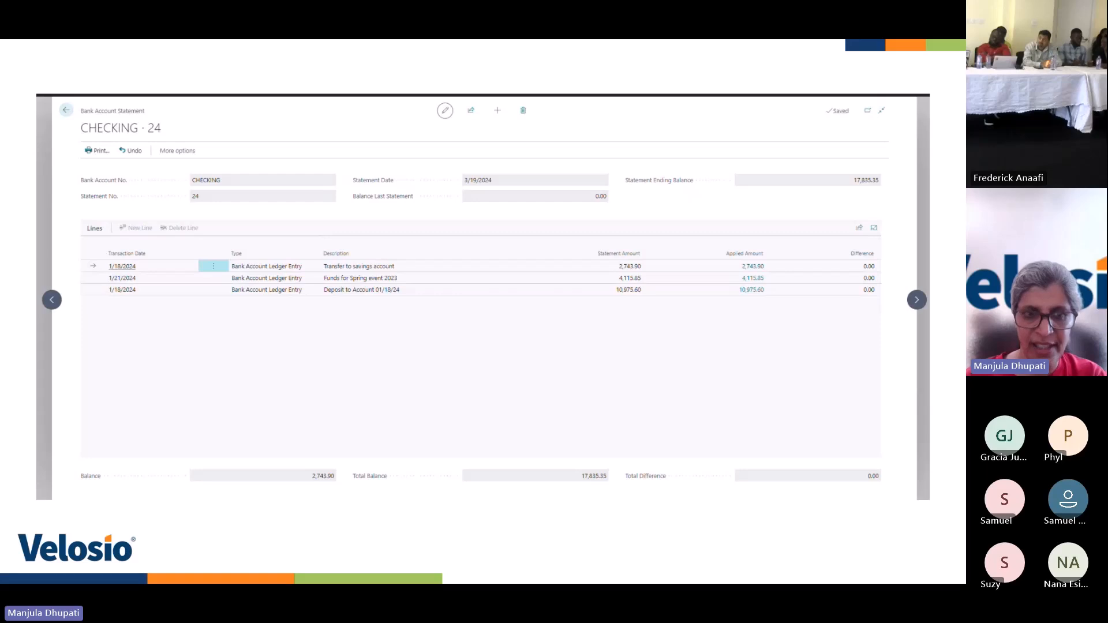
{"action": "key", "text": "super+d"}
{"action": "key", "text": "super+d"}
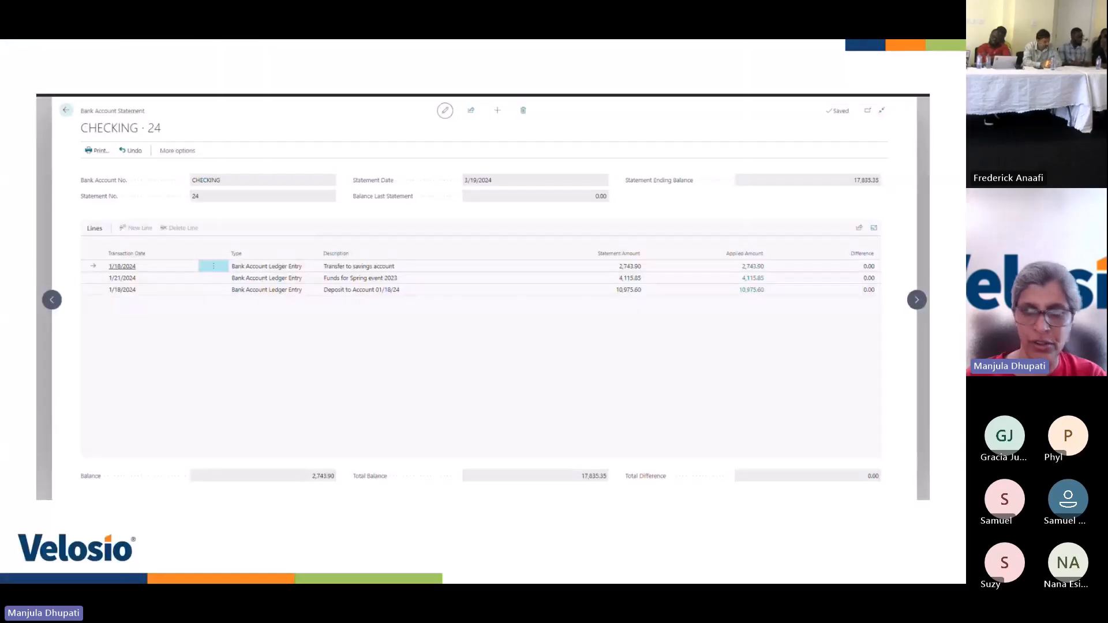
{"action": "key", "text": "super+d"}
{"action": "key", "text": "super+d"}
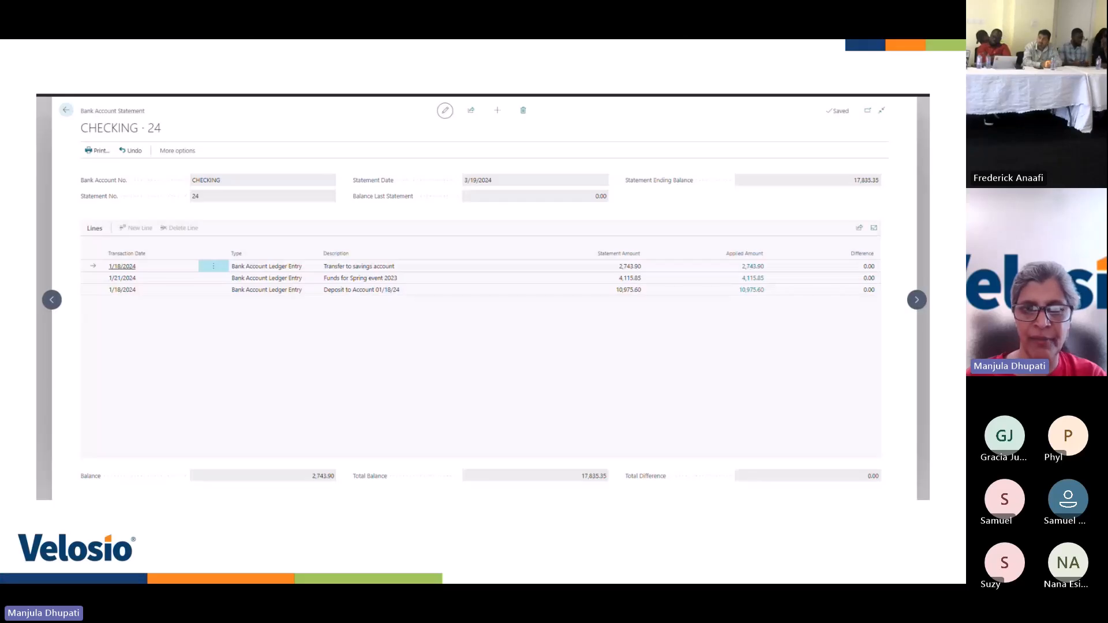
Advance the presentation to the CHECKING reconciliation slide with the Water Bill and Bank Fee lines, and play its embedded video
{"action": "key", "text": "Right"}
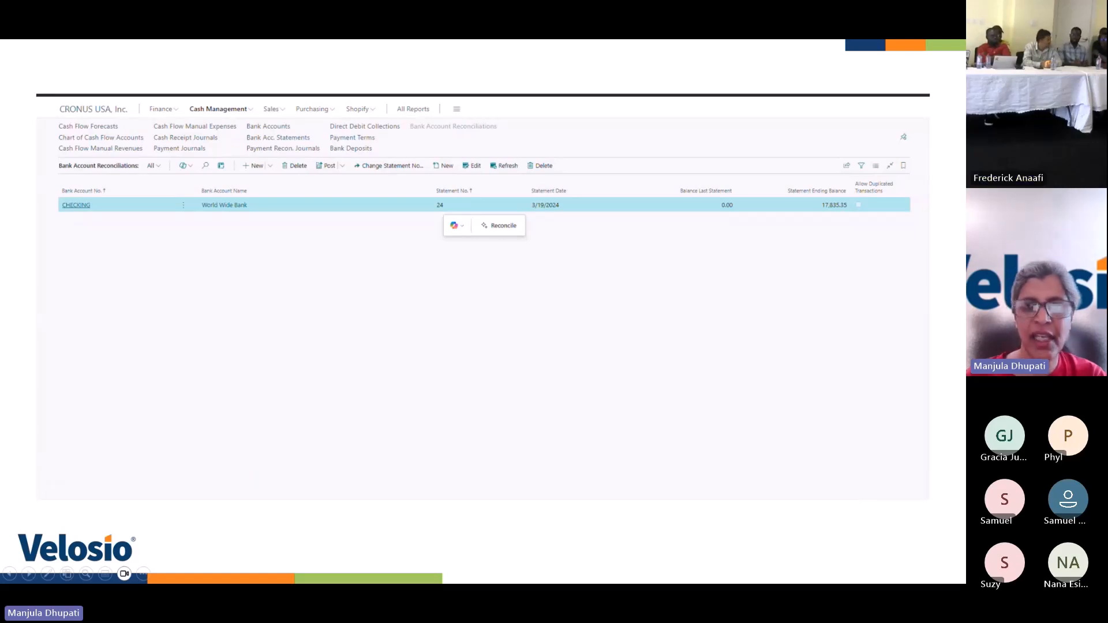
{"action": "key", "text": "Right"}
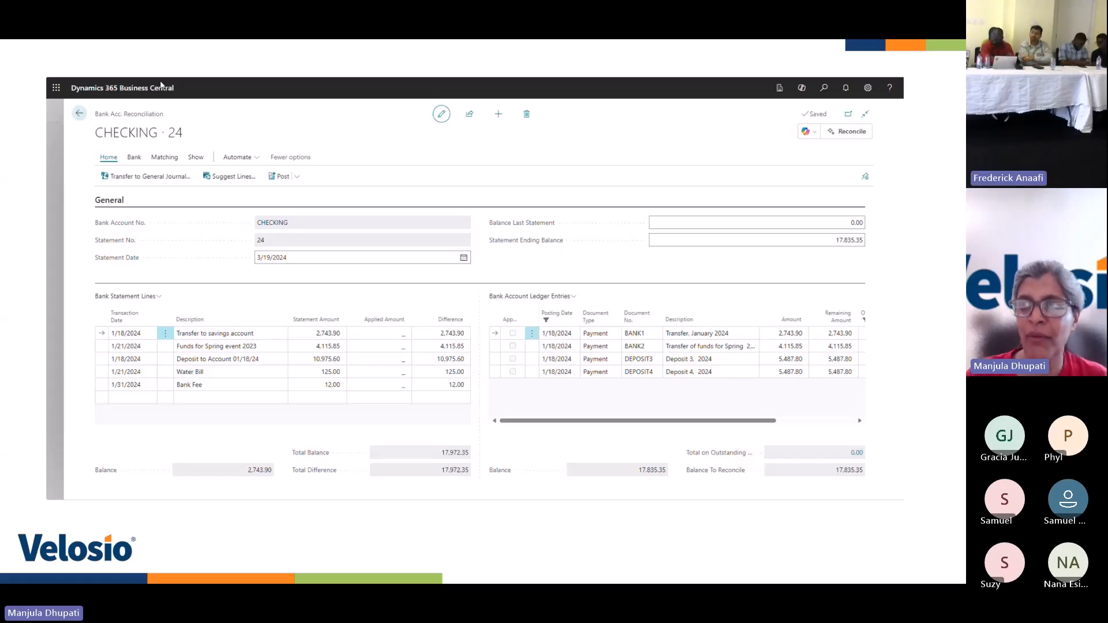
{"action": "mouse_move", "coordinate": [141, 382]}
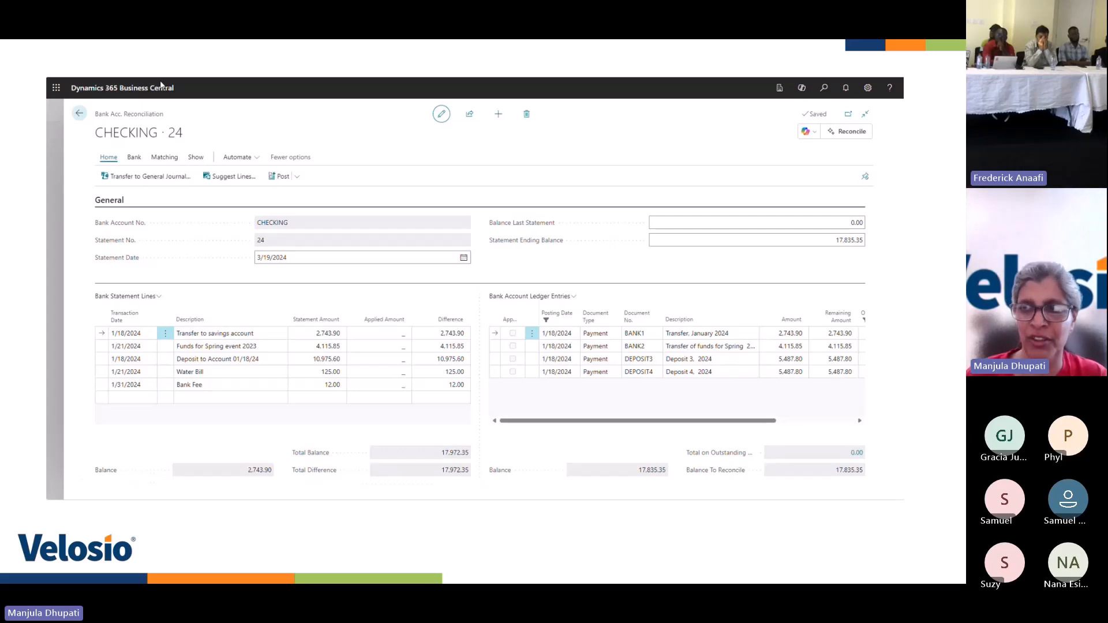
{"action": "mouse_move", "coordinate": [69, 484]}
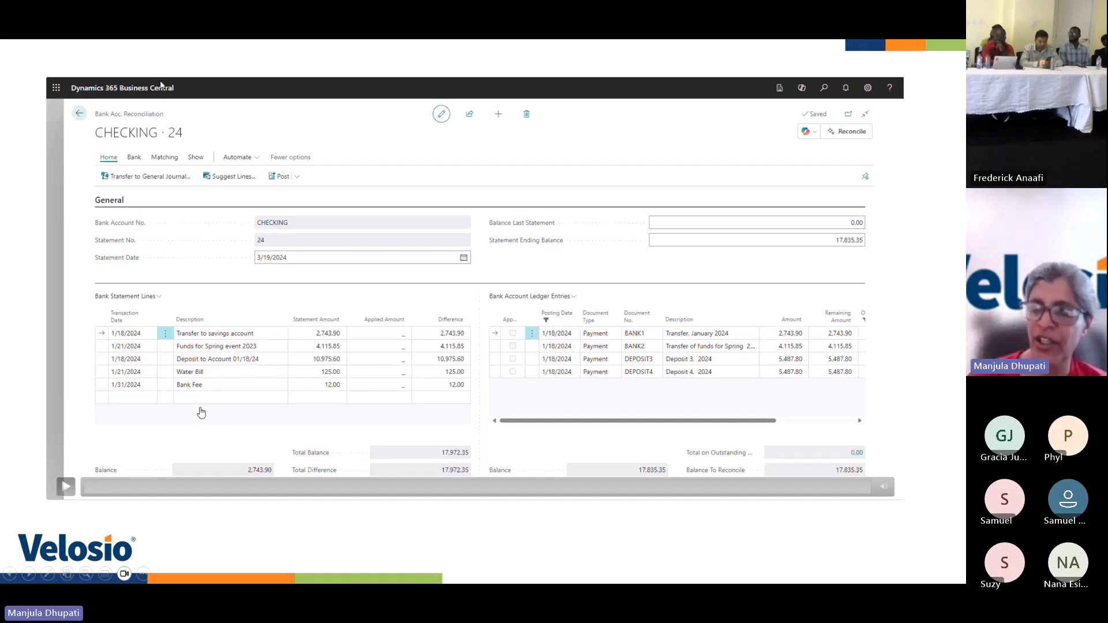
{"action": "left_click", "coordinate": [65, 490]}
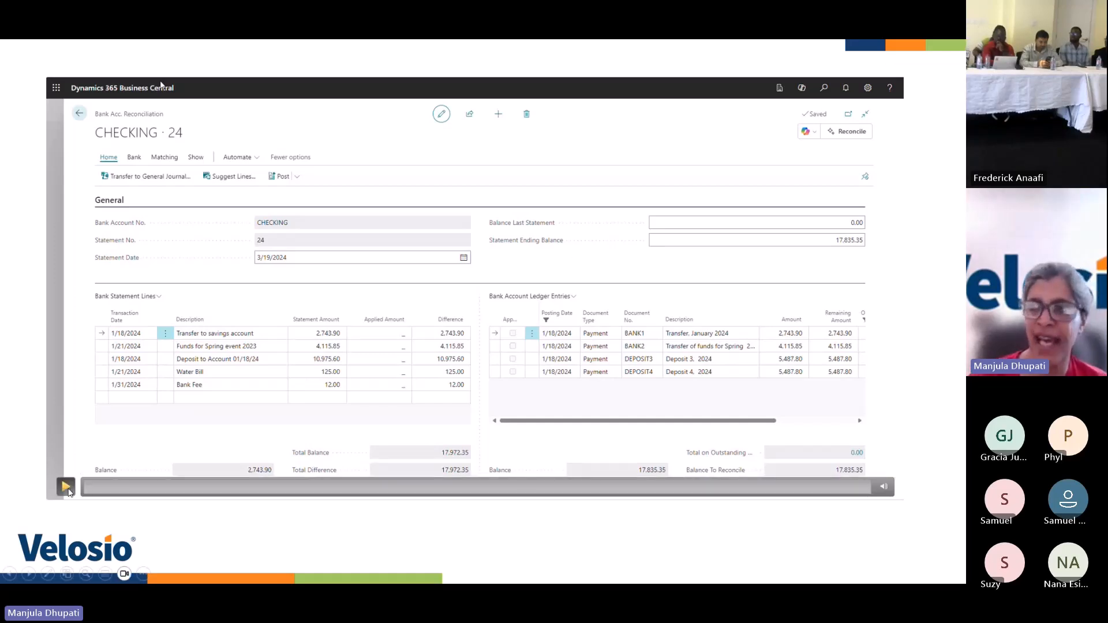
{"action": "left_click", "coordinate": [66, 487]}
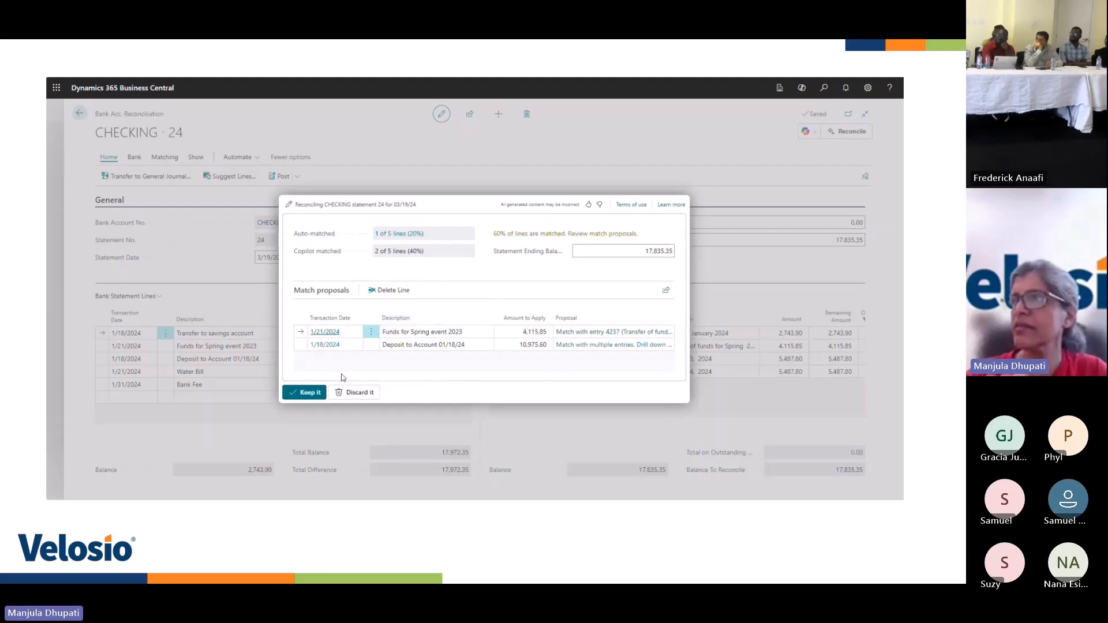
Keep Copilot's match proposals for CHECKING statement 24 and show only the nonmatched lines
{"action": "left_click", "coordinate": [310, 396]}
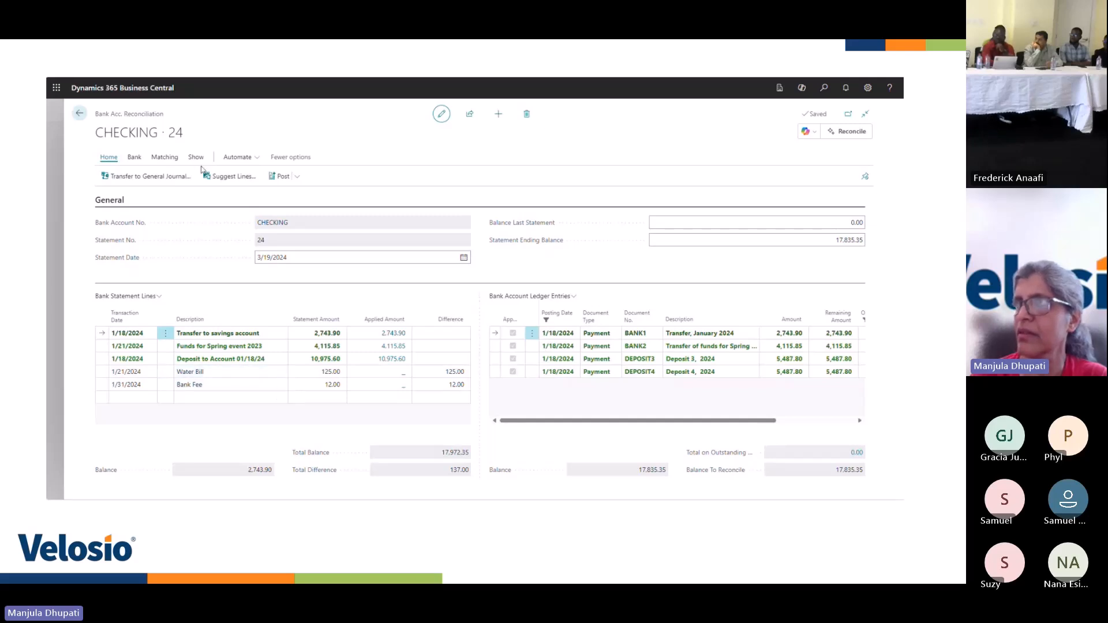
{"action": "left_click", "coordinate": [195, 157]}
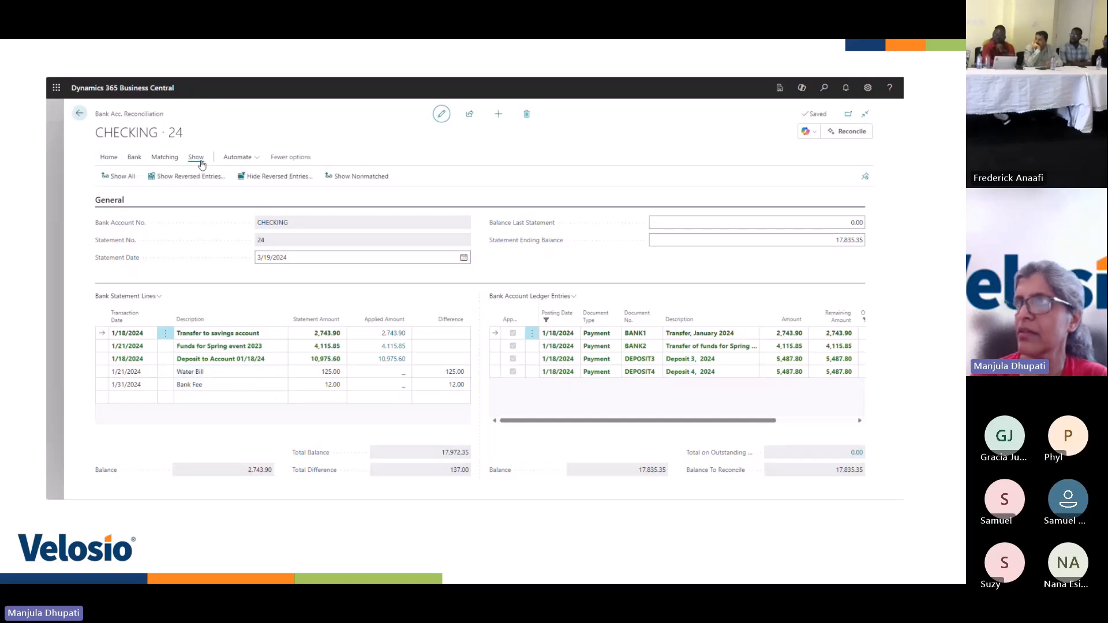
{"action": "left_click", "coordinate": [343, 177]}
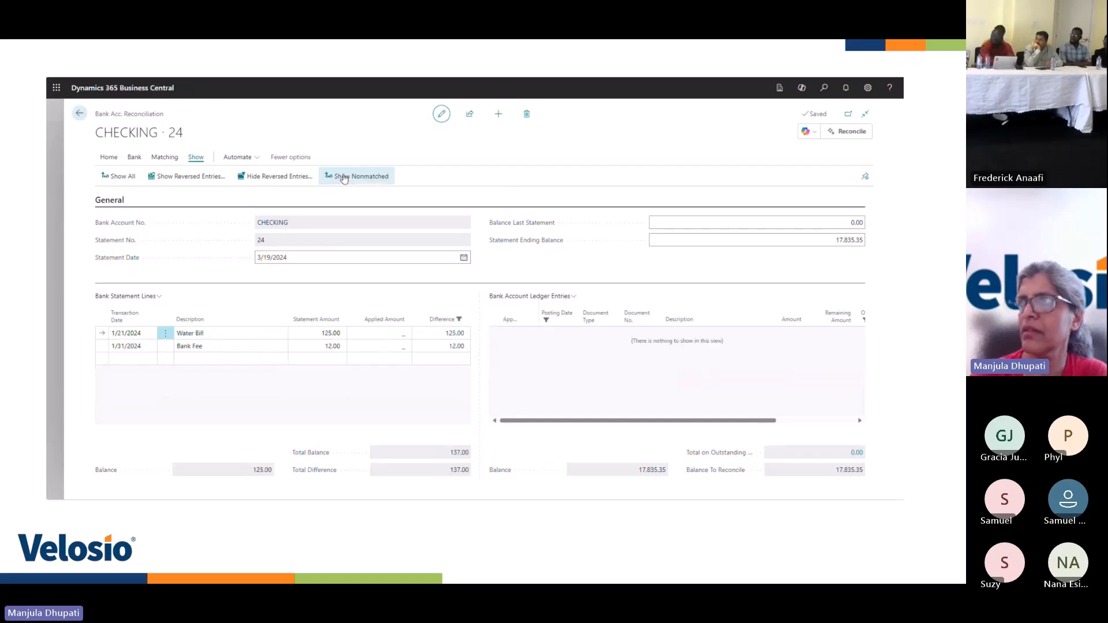
Select the Water Bill and Bank Fee statement lines and run Copilot's Post difference to G/L account on them
{"action": "left_click", "coordinate": [165, 333]}
{"action": "left_click", "coordinate": [149, 380]}
{"action": "left_click", "coordinate": [117, 319]}
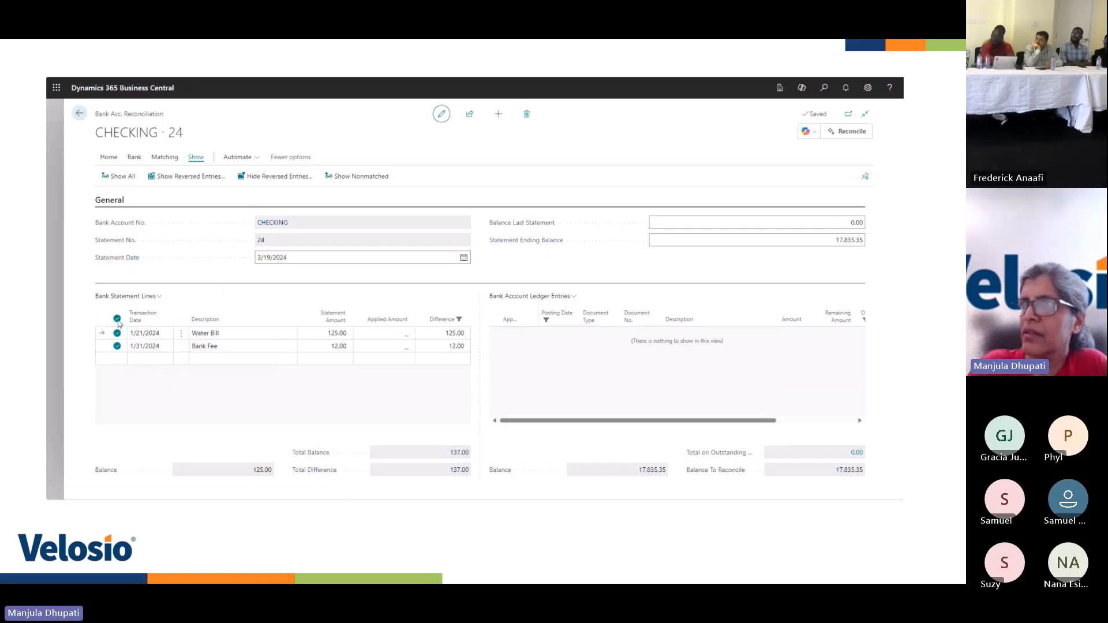
{"action": "left_click", "coordinate": [814, 132]}
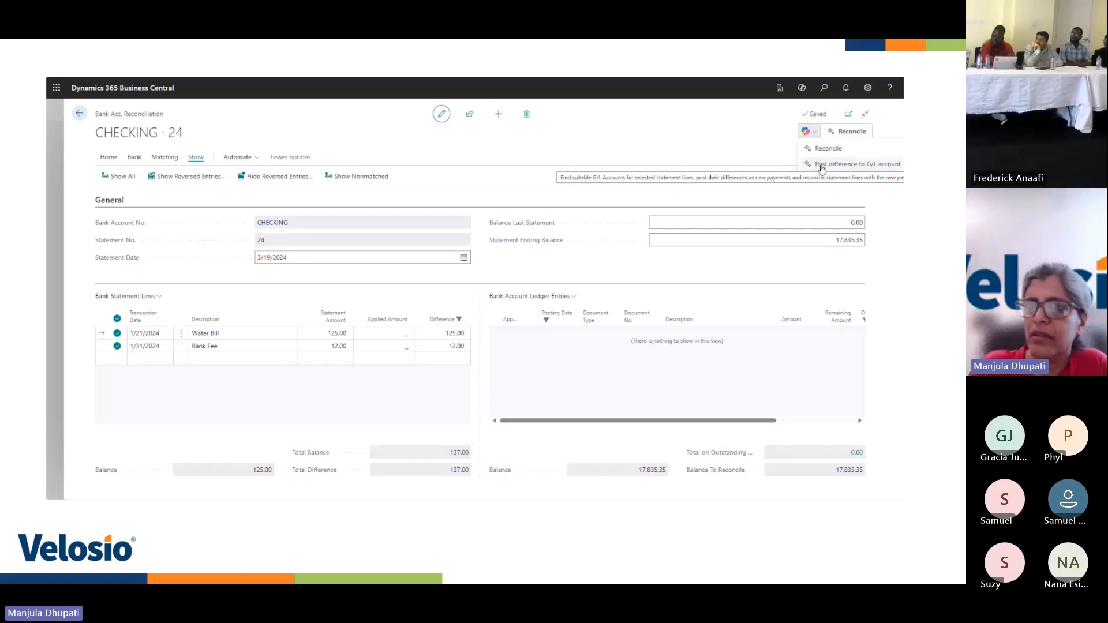
{"action": "left_click", "coordinate": [822, 166]}
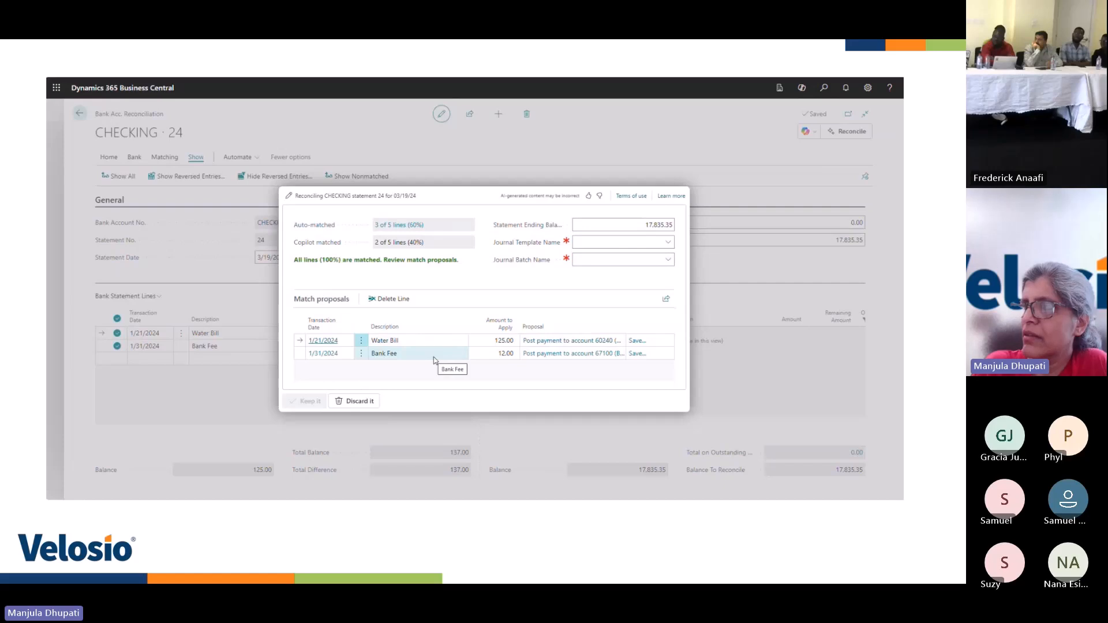
Check the G/L account proposed for Bank Fee, and save the text-to-account mapping of Water Bill to account 60240
{"action": "left_click", "coordinate": [559, 354]}
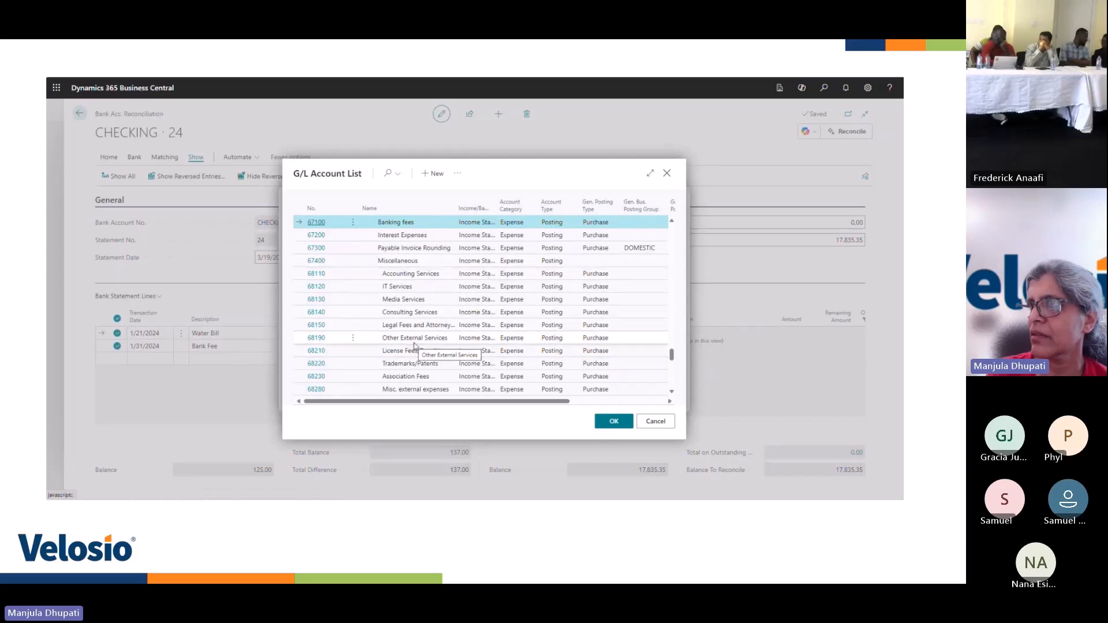
{"action": "left_click", "coordinate": [652, 422]}
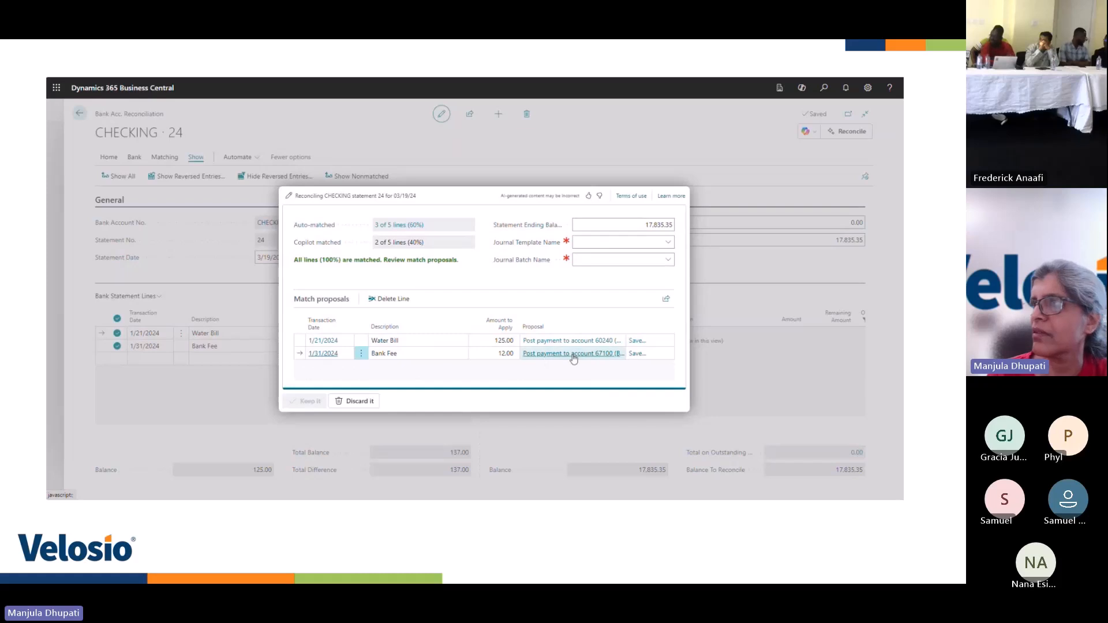
{"action": "left_click", "coordinate": [635, 342]}
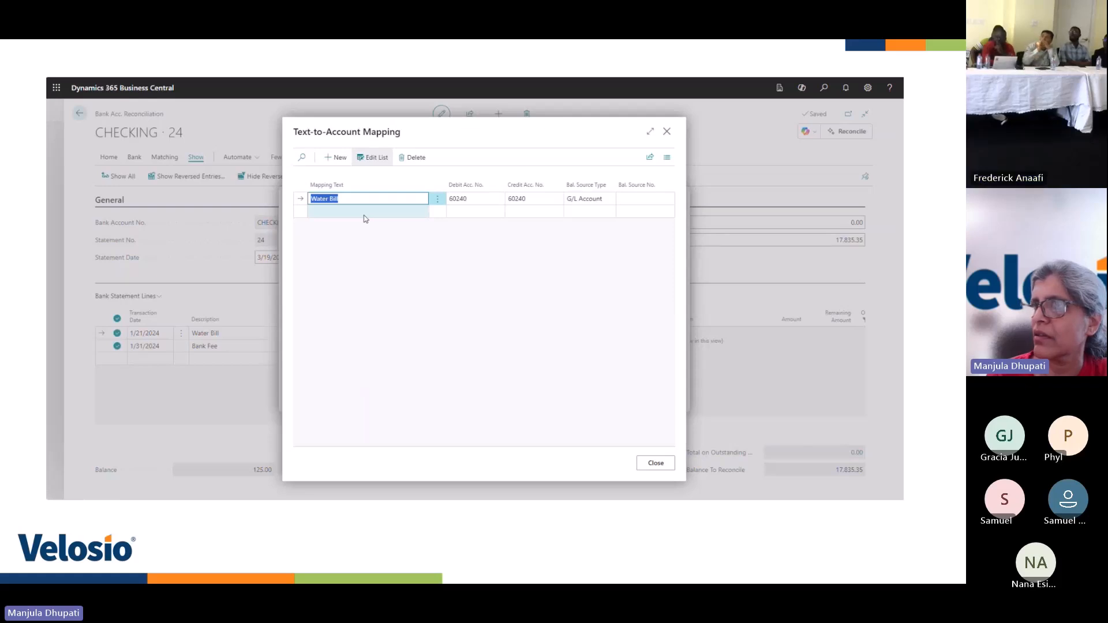
{"action": "left_click", "coordinate": [652, 462]}
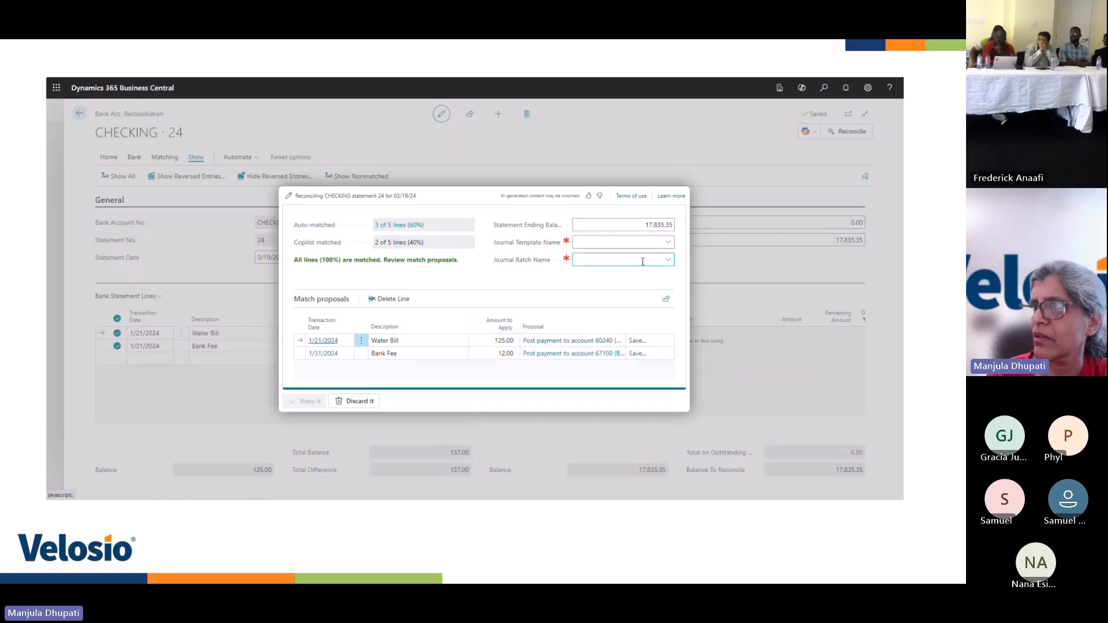
Set the journal template to GENERAL and the journal batch to MONTHLY, and keep the proposed G/L postings
{"action": "left_click", "coordinate": [668, 242]}
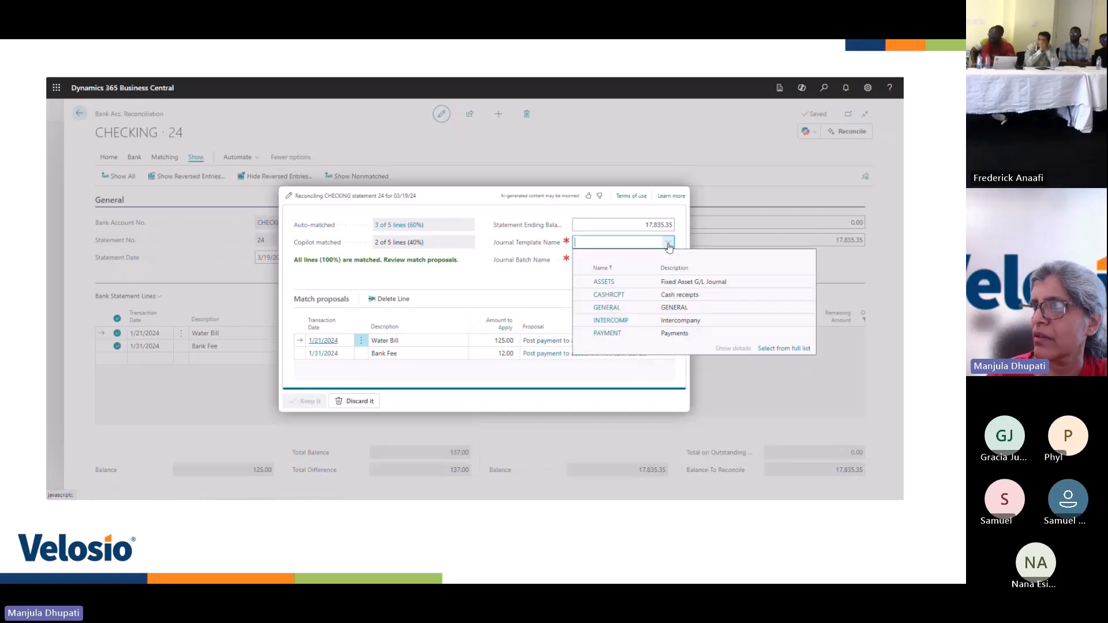
{"action": "left_click", "coordinate": [607, 307]}
{"action": "left_click", "coordinate": [667, 260]}
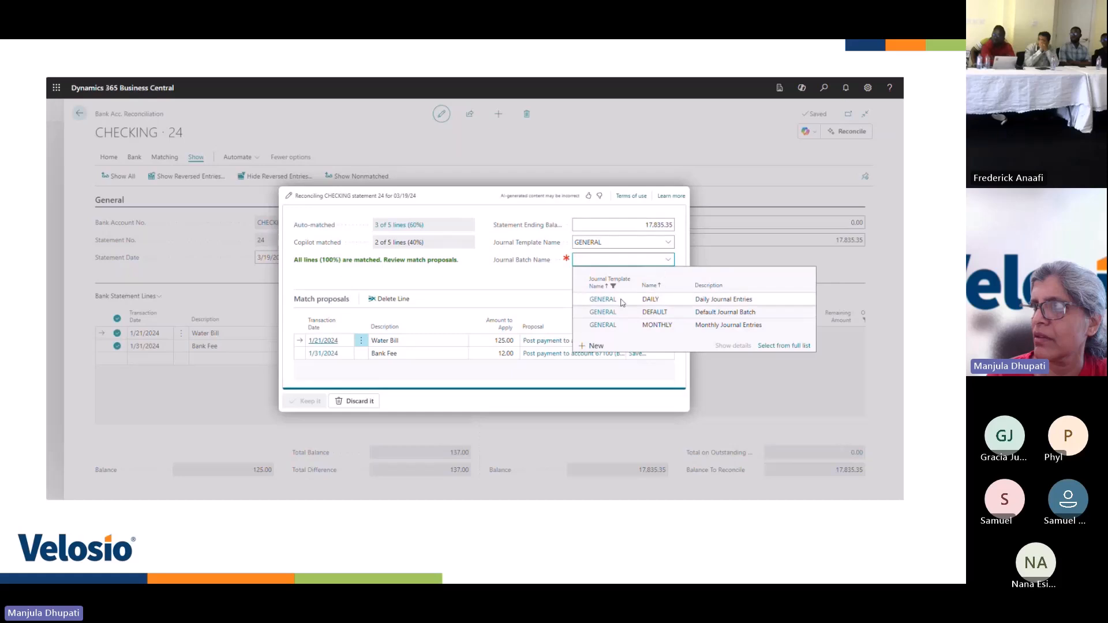
{"action": "left_click", "coordinate": [613, 325]}
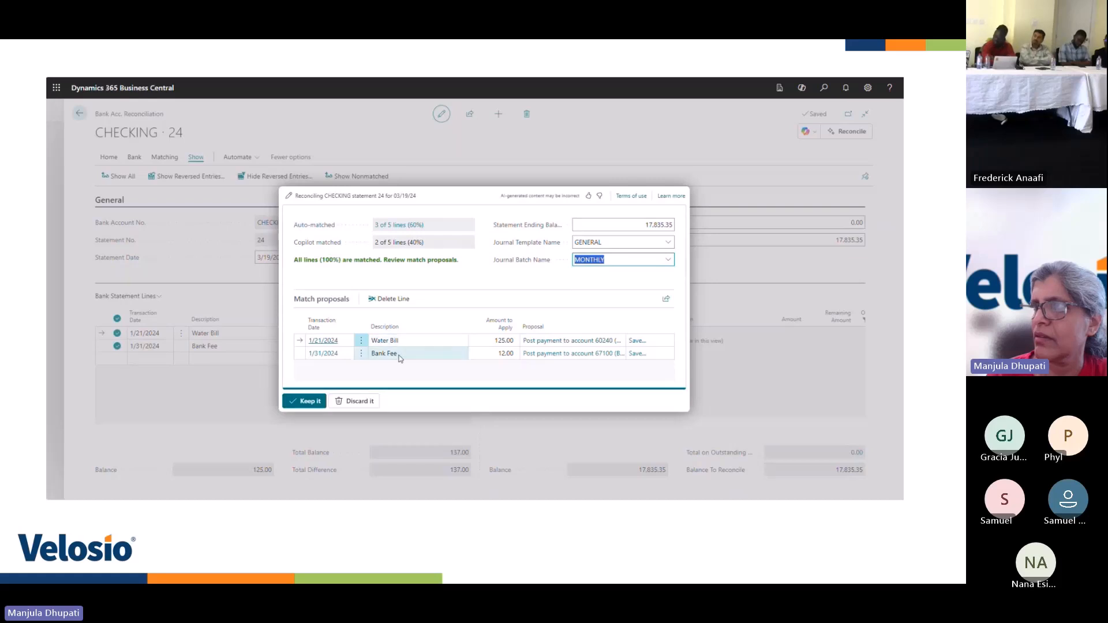
{"action": "left_click", "coordinate": [311, 405]}
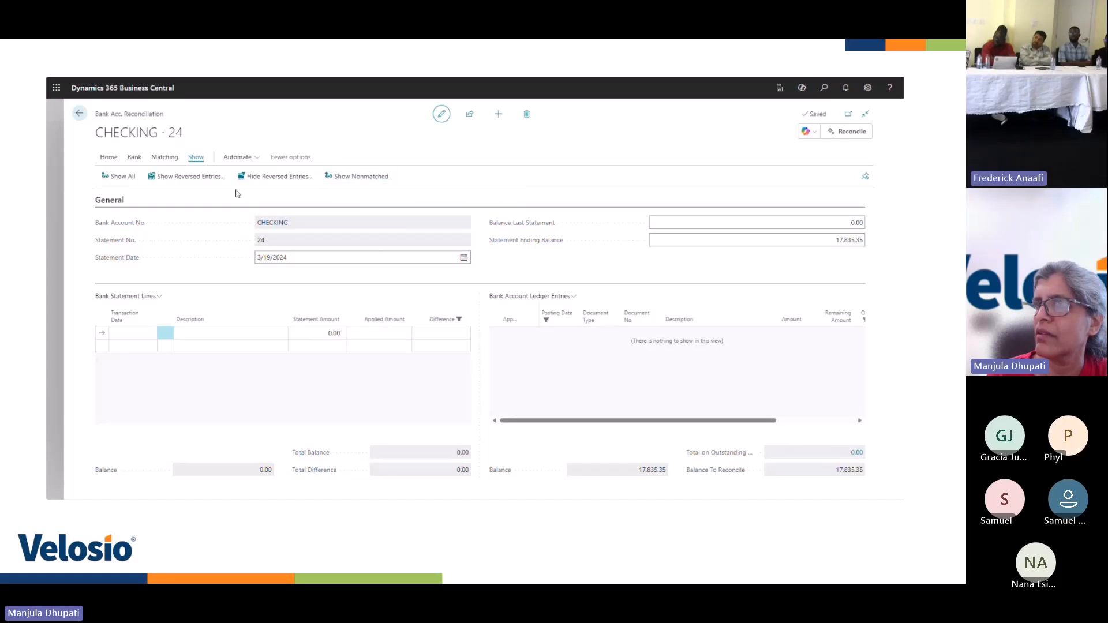
Show all bank statement lines and ledger entries of the CHECKING reconciliation again
{"action": "left_click", "coordinate": [124, 180]}
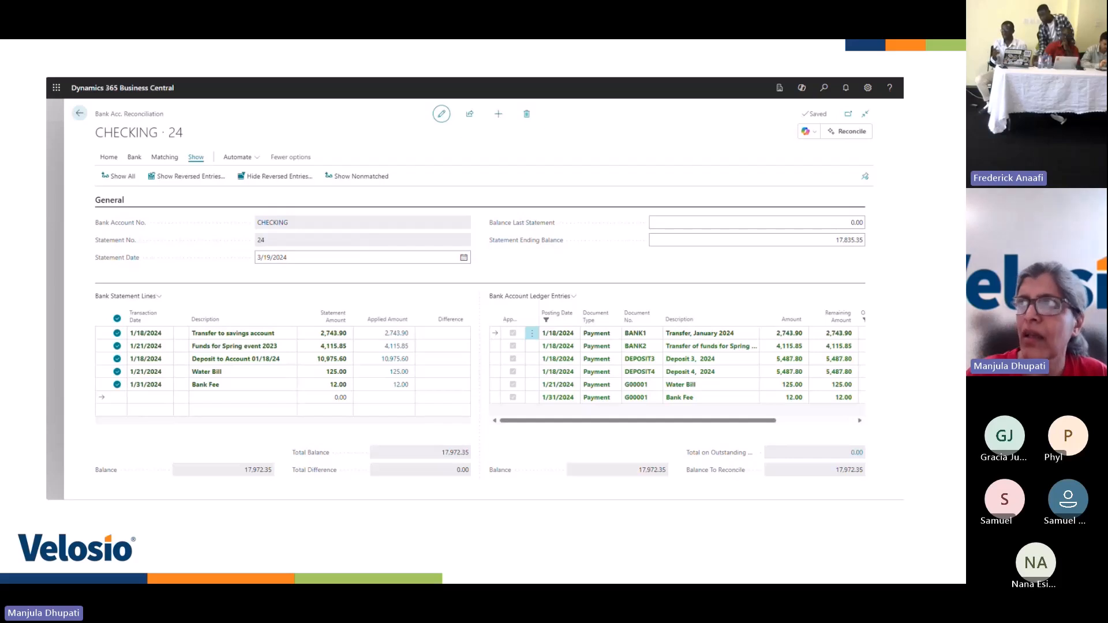
{"action": "mouse_move", "coordinate": [528, 306]}
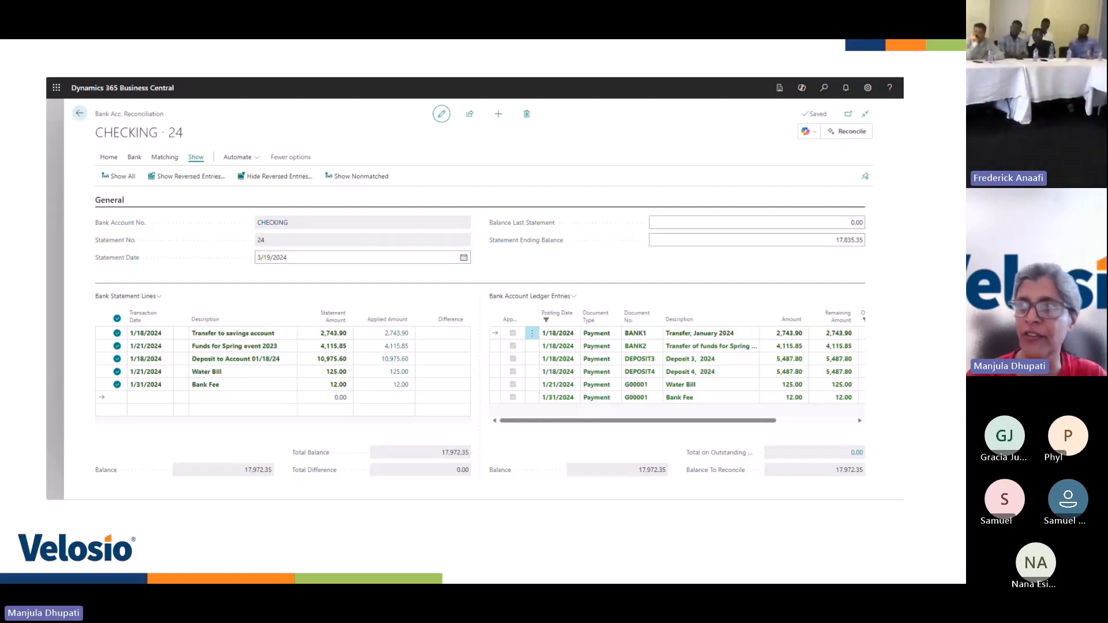
{"action": "mouse_move", "coordinate": [381, 363]}
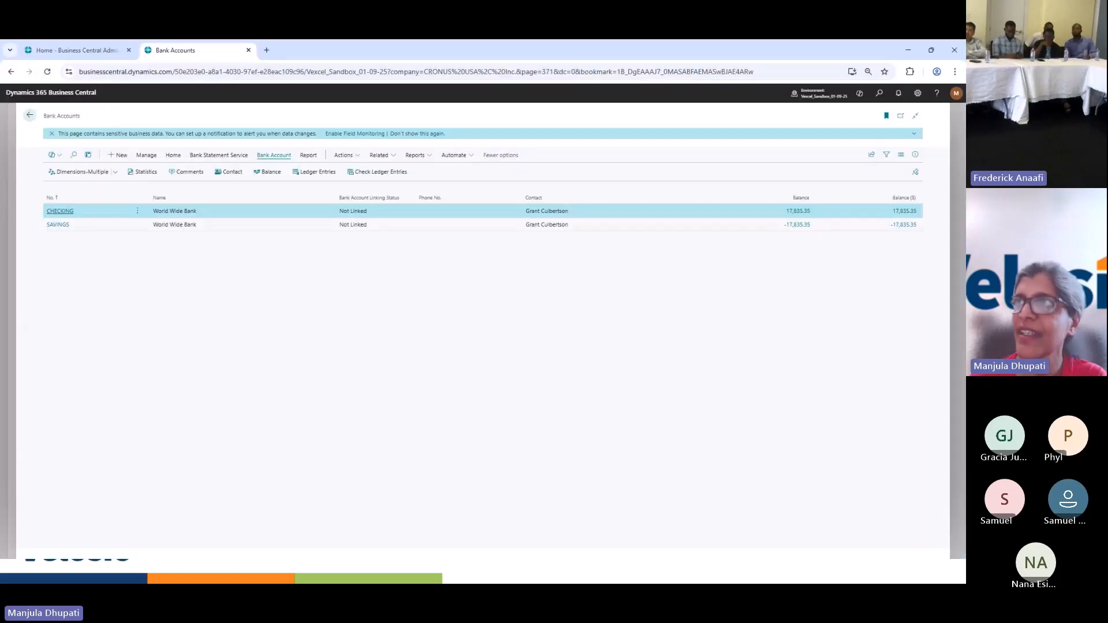
Return from the Bank Accounts list to the presentation and advance to the Transfer to G/L Journal slide
{"action": "left_click", "coordinate": [52, 229]}
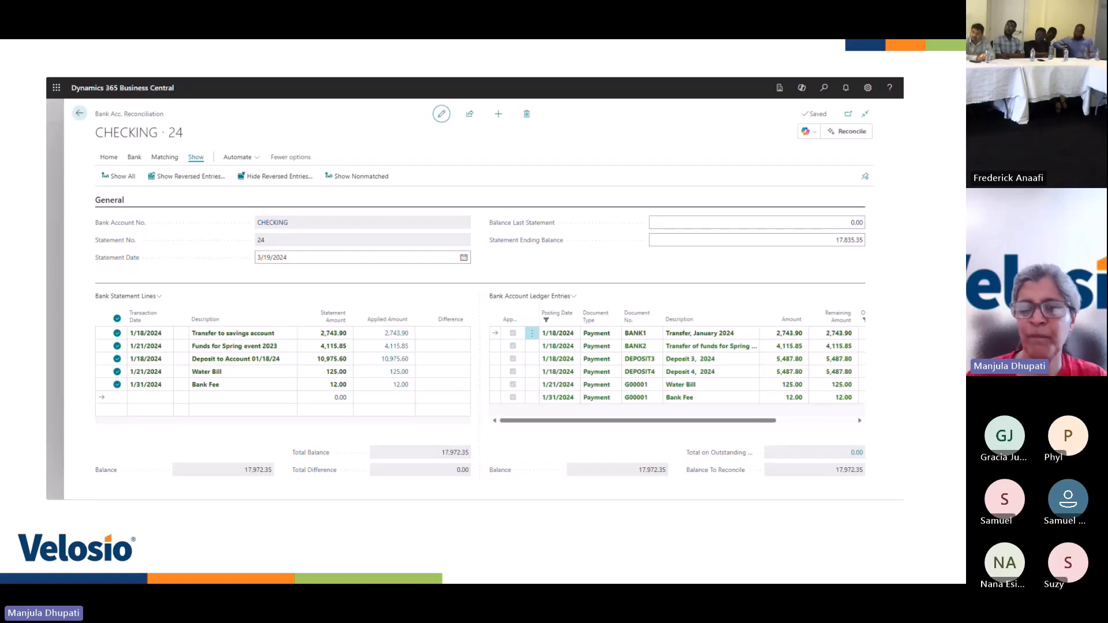
{"action": "key", "text": "Left"}
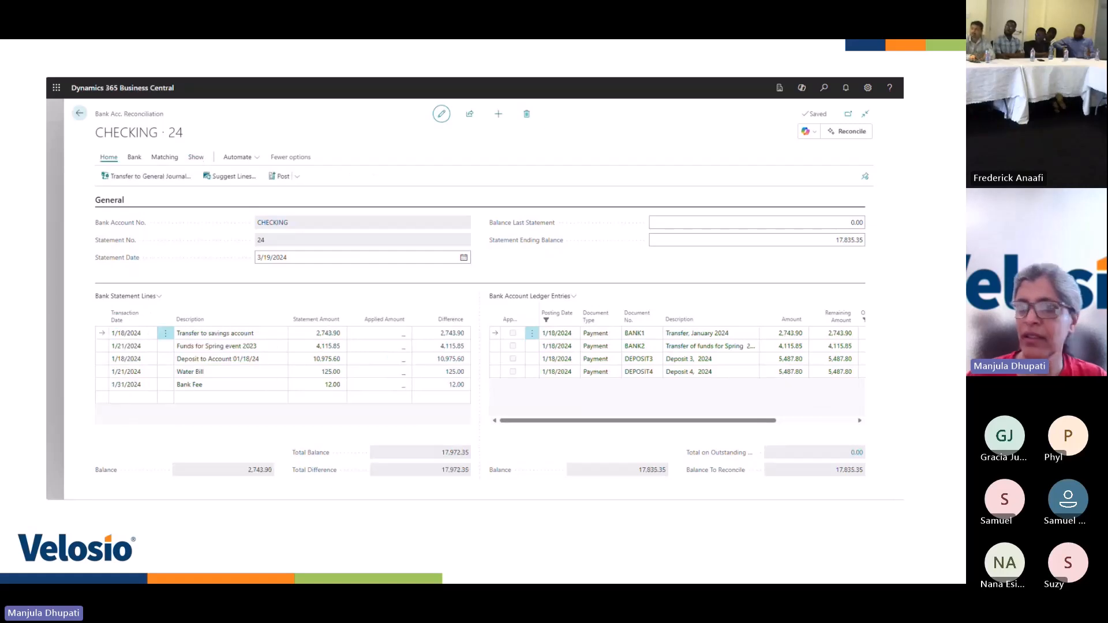
{"action": "key", "text": "Right"}
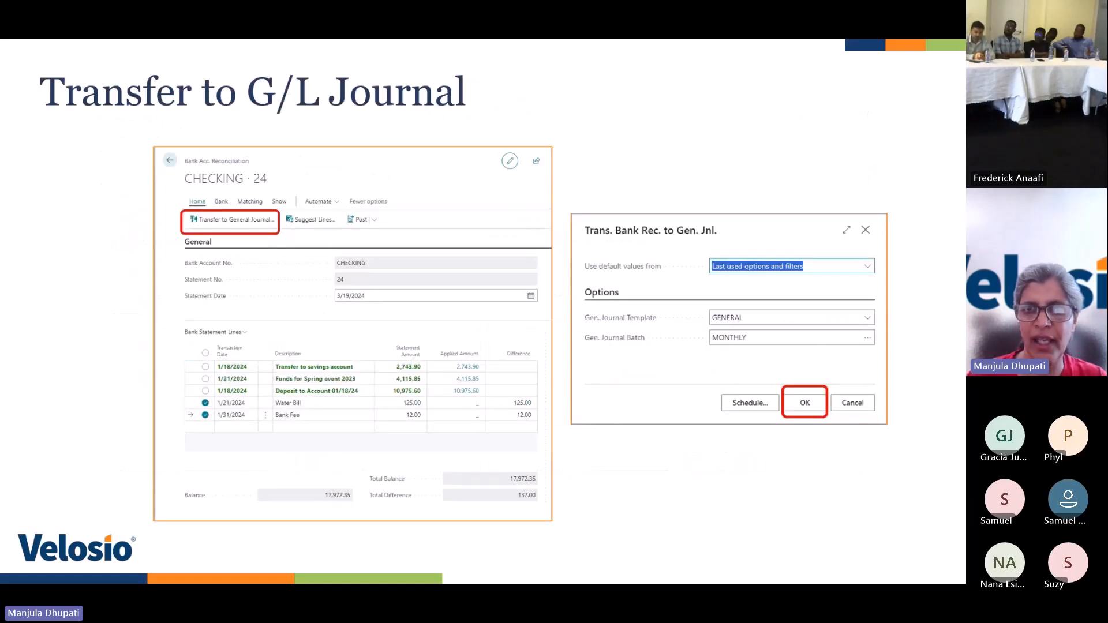